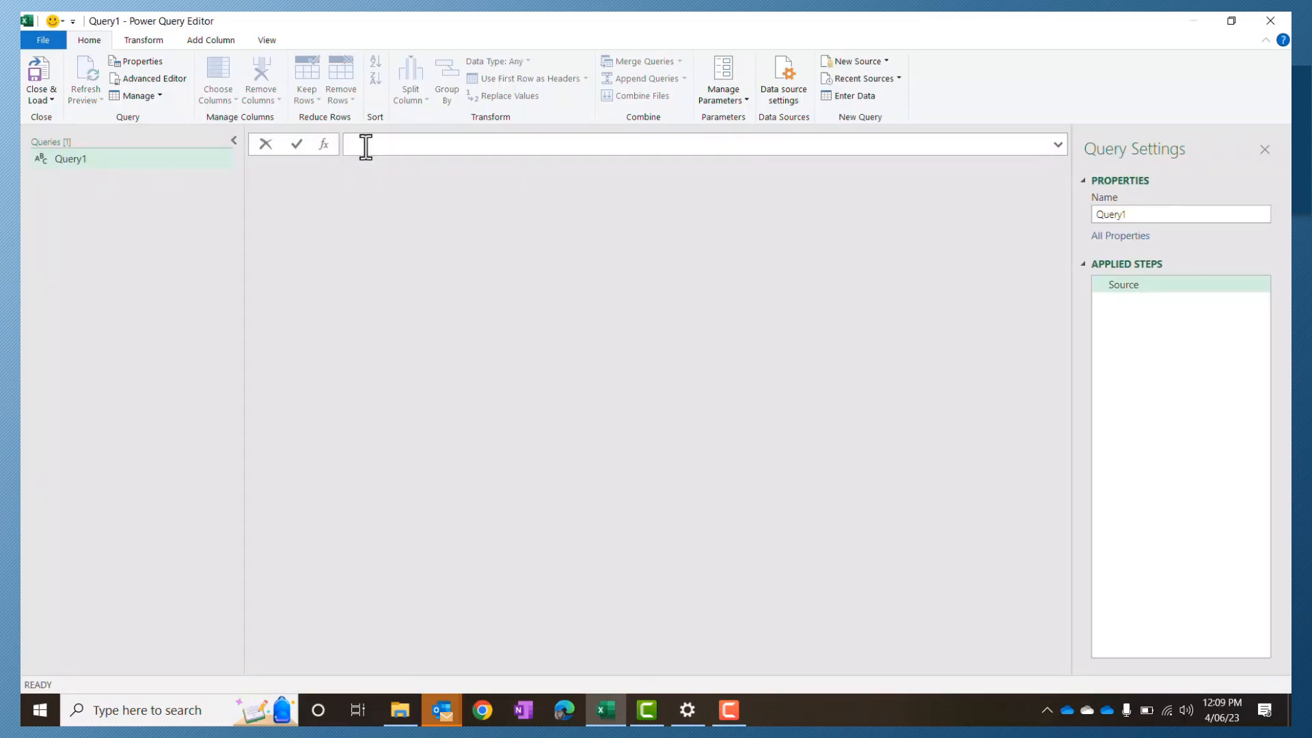
- Begin the query's source formula as a list range starting with ={Number.From(#date(2022,1,1)).. in the formula
{"action": "type", "text": "="}
{"action": "type", "text": "{"}
{"action": "type", "text": "Number."}
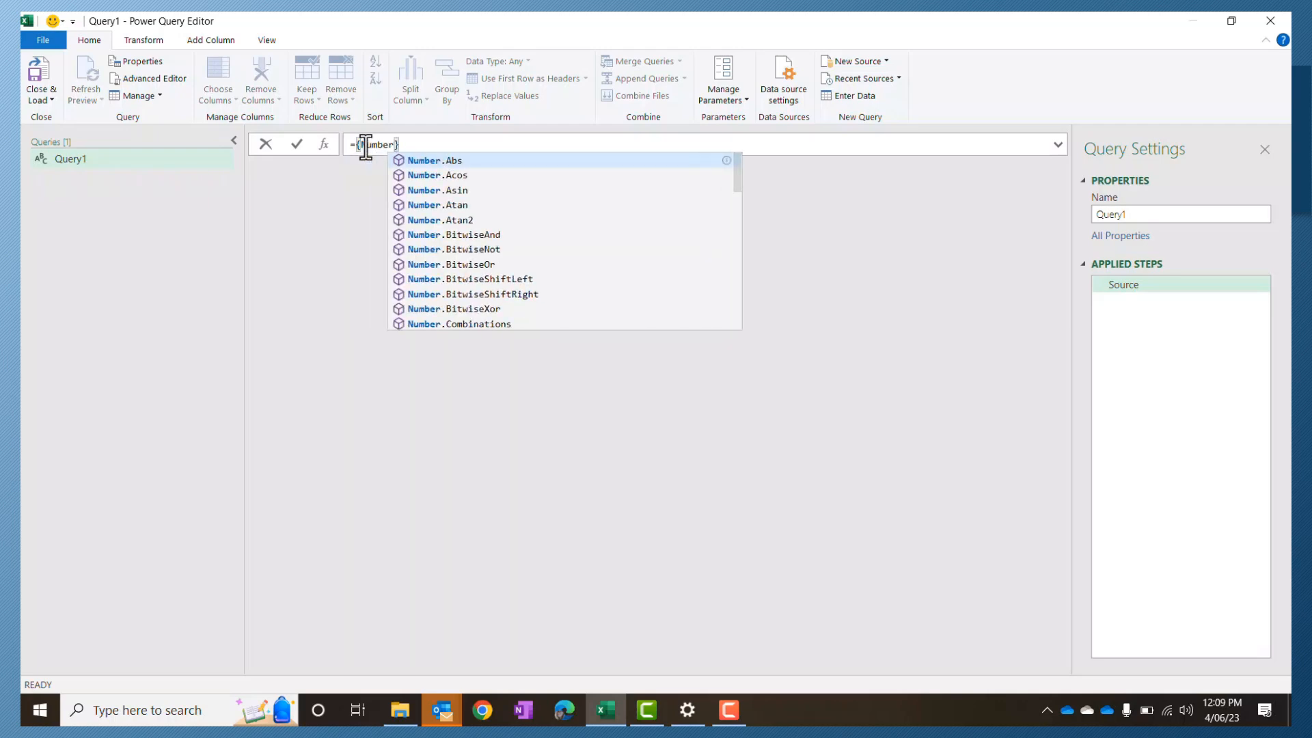
{"action": "type", "text": "From"}
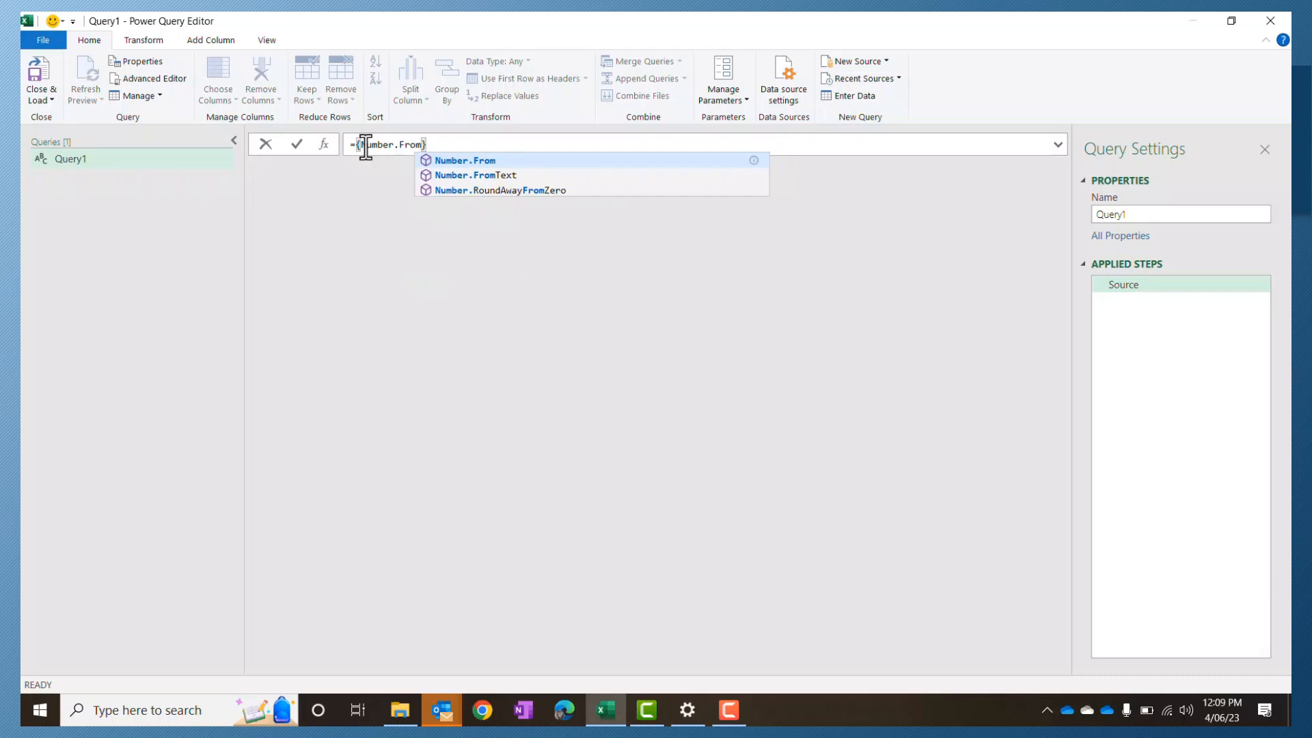
{"action": "type", "text": "("}
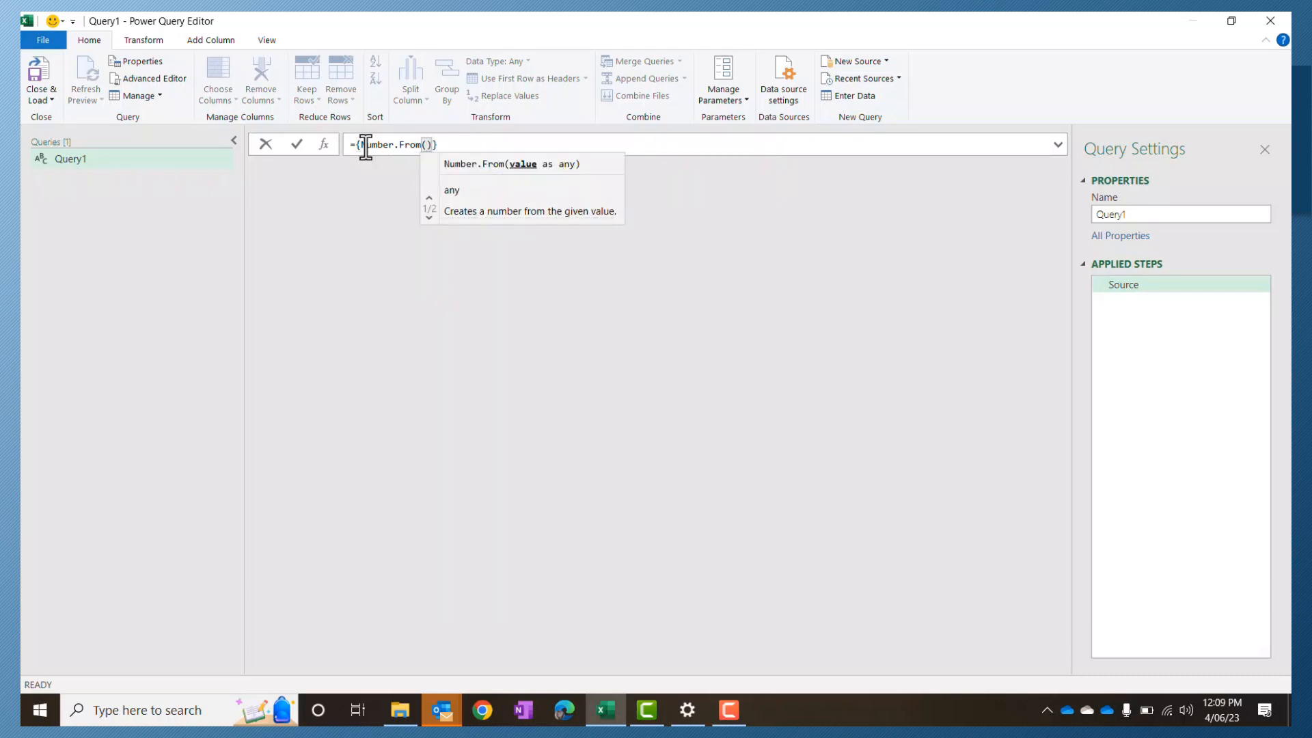
{"action": "type", "text": "#date"}
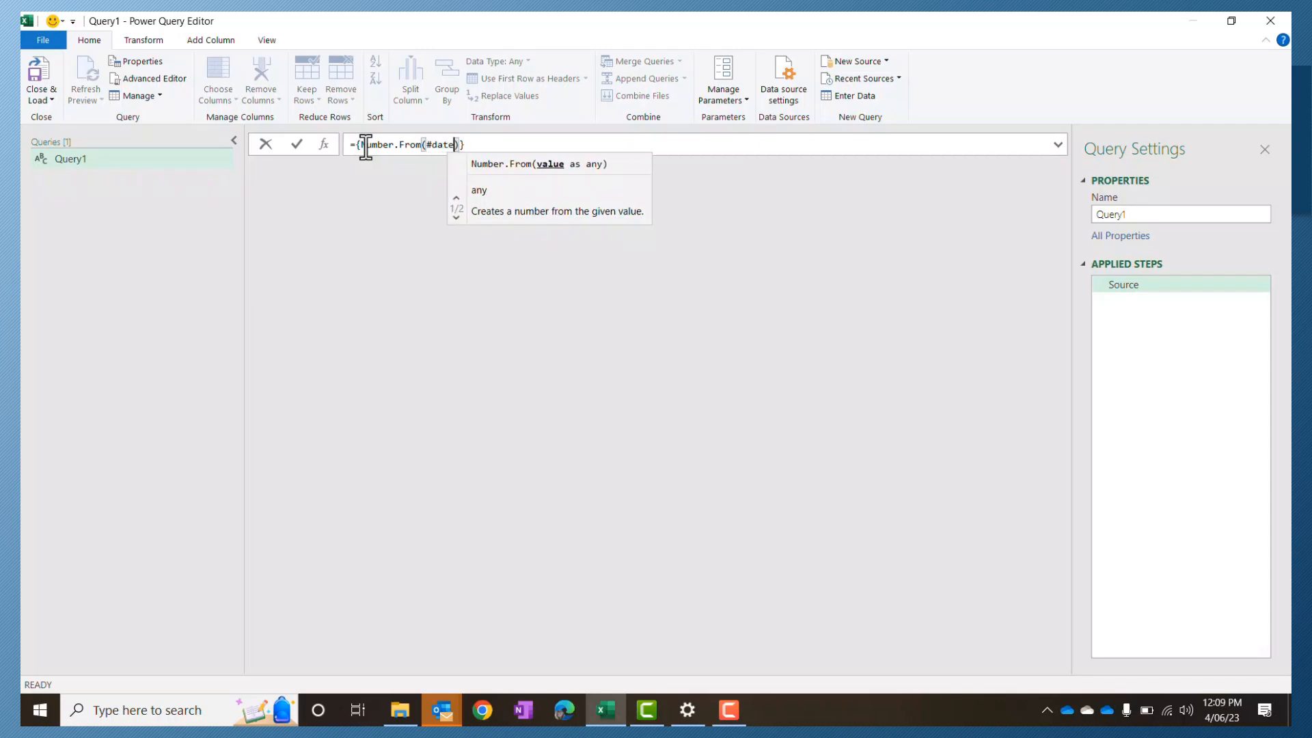
{"action": "type", "text": "("}
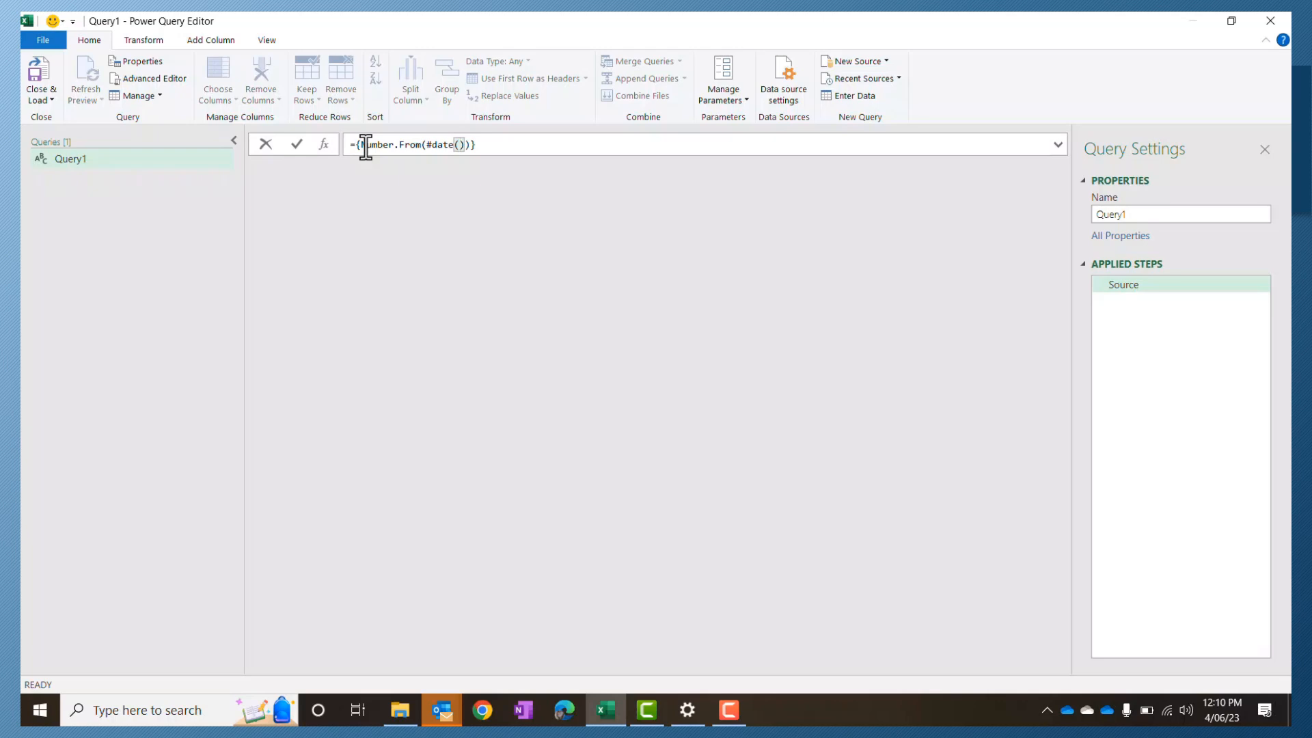
{"action": "type", "text": "2022,1,1)}.."}
- Complete the list range with Number.From(#date(2022,12,31)) as its end value and commit the formula
{"action": "type", "text": "Number"}
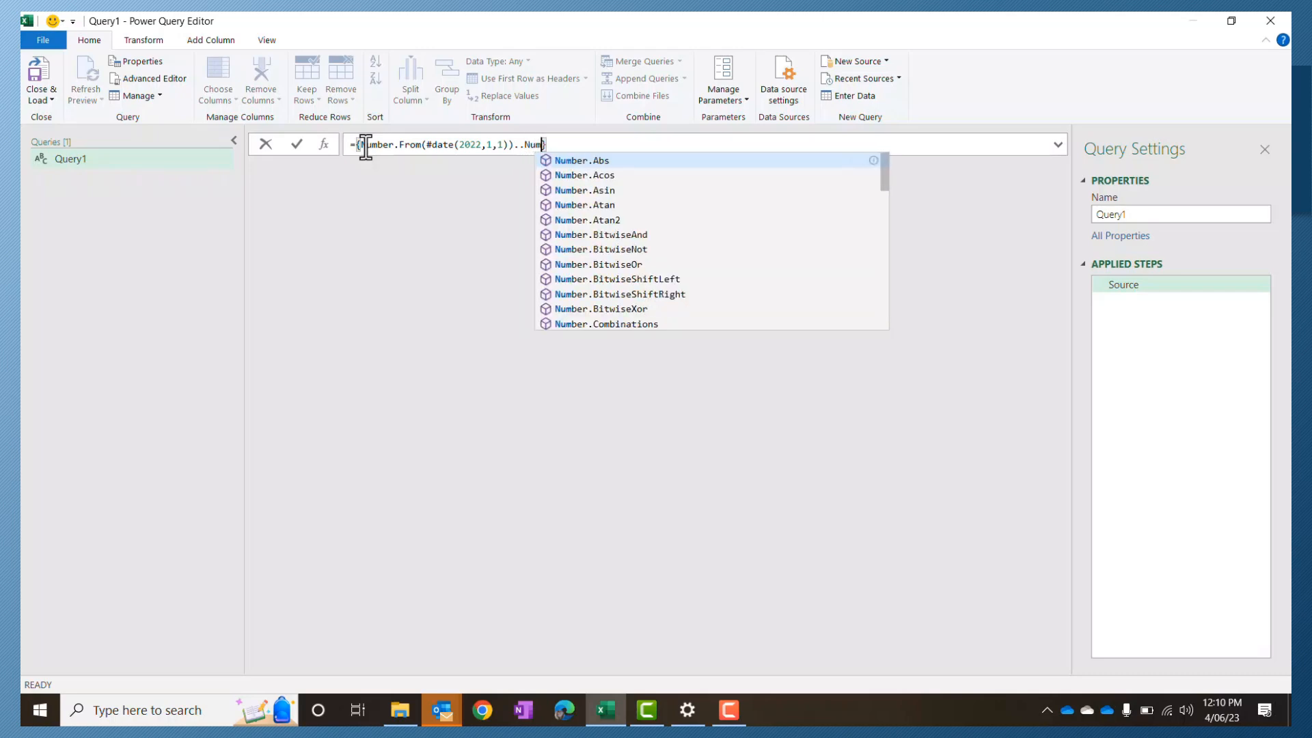
{"action": "type", "text": ".From"}
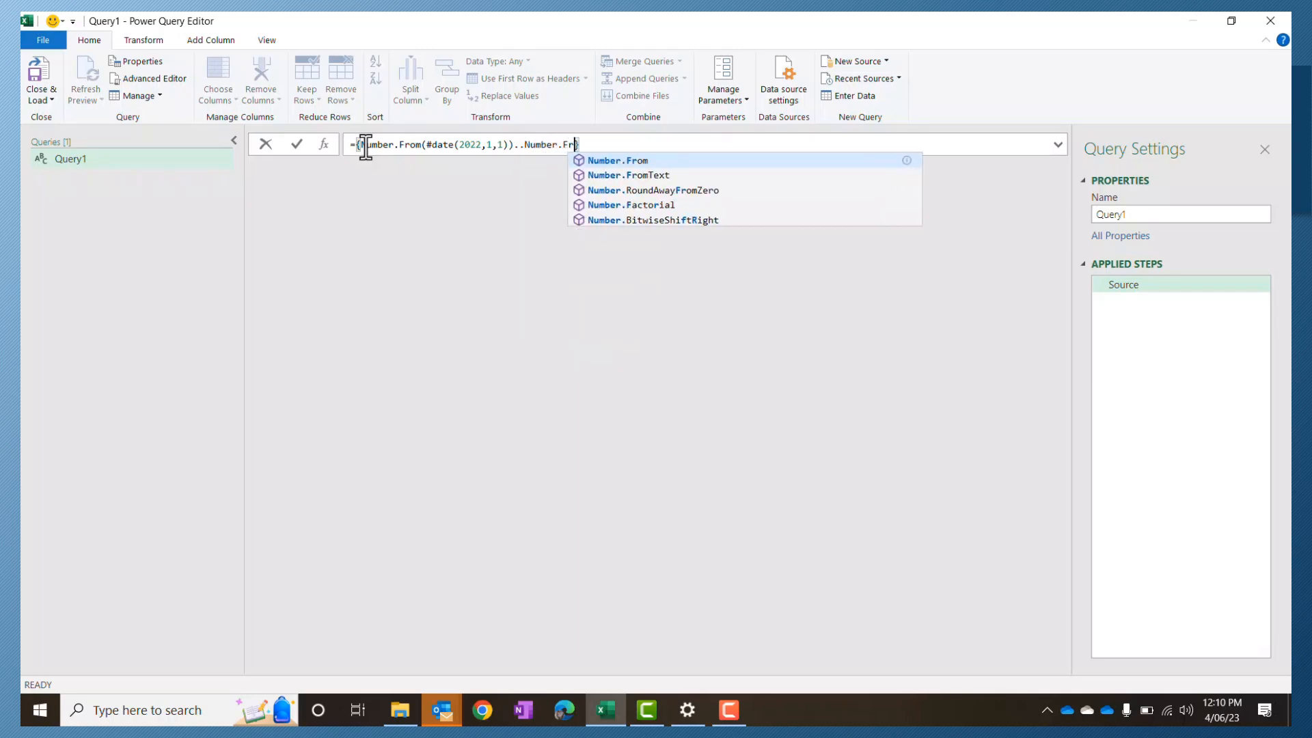
{"action": "type", "text": "(#da"}
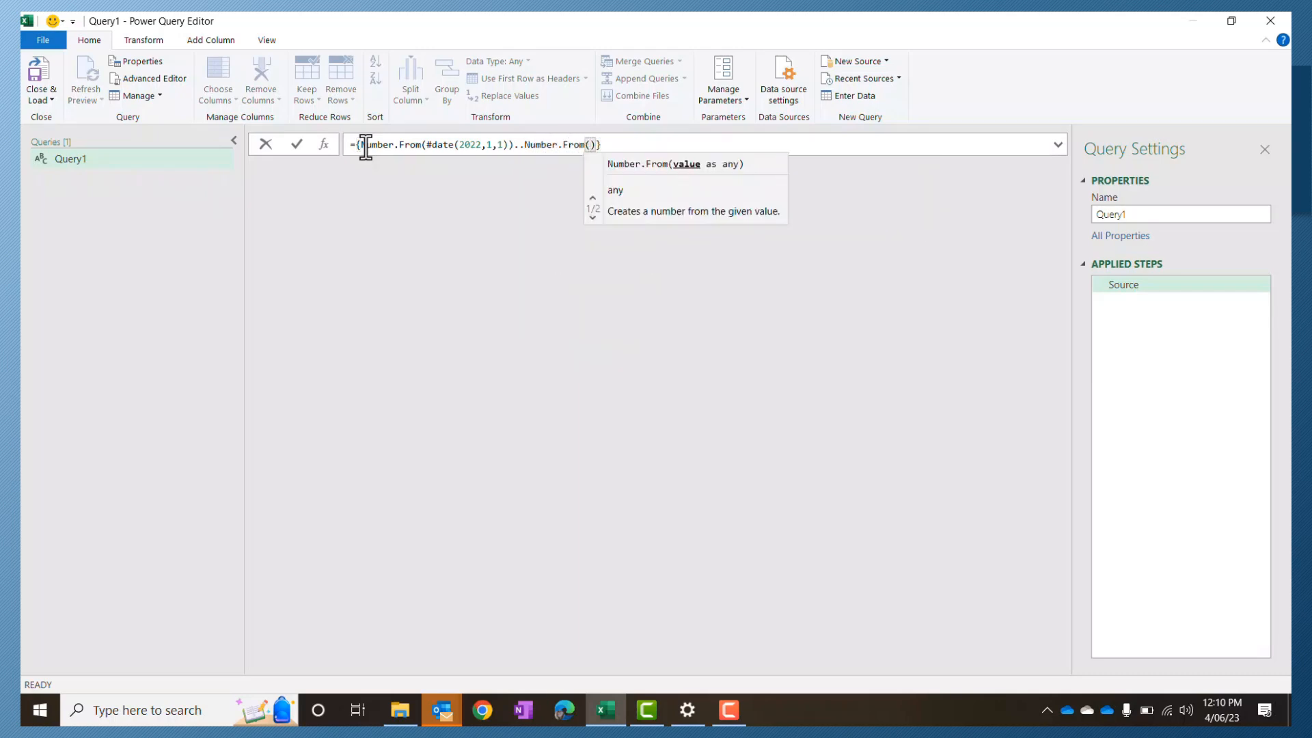
{"action": "type", "text": "te("}
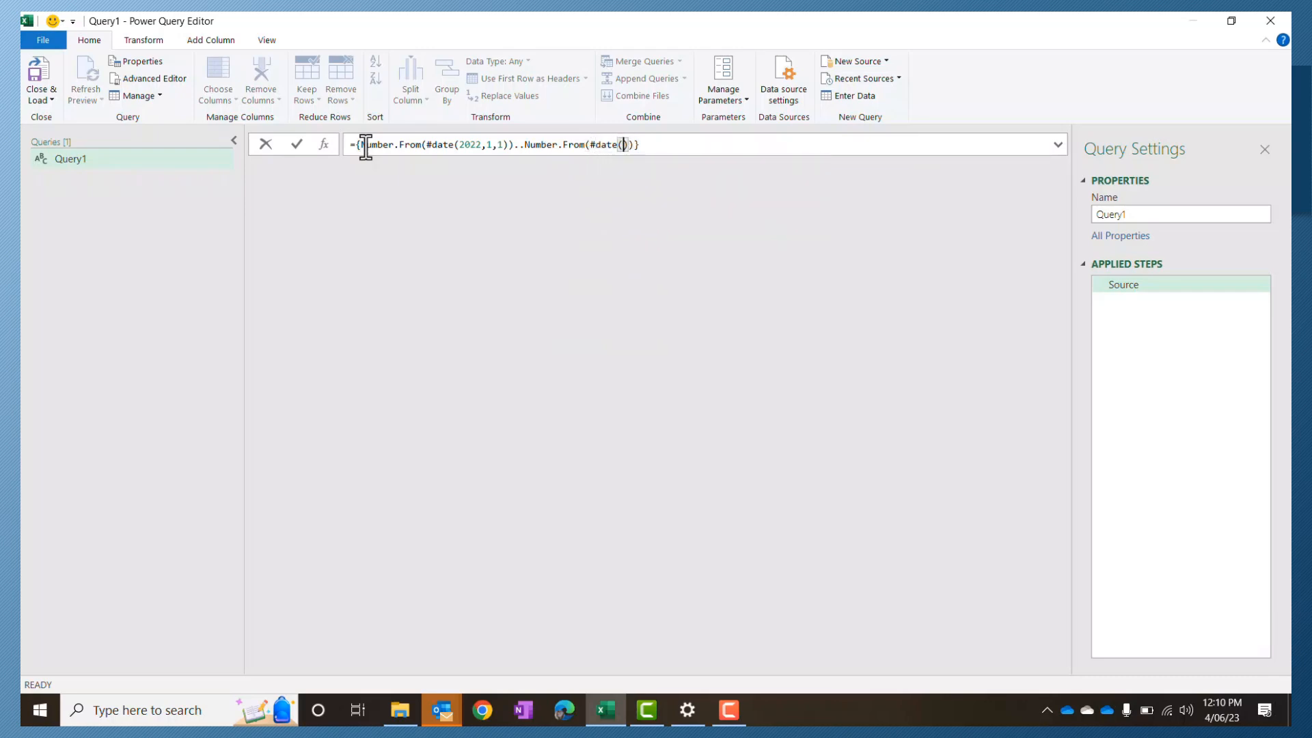
{"action": "type", "text": "2022,12,31"}
{"action": "left_click", "coordinate": [295, 146]}
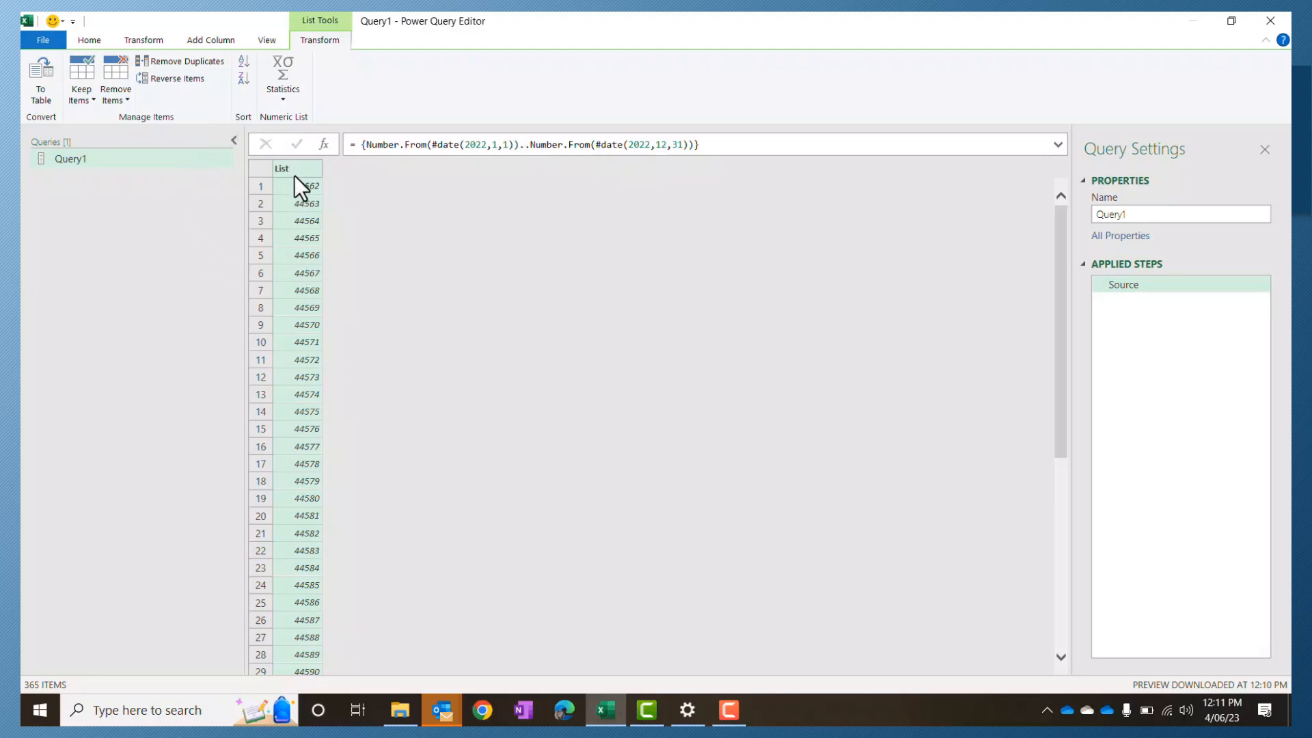
- Convert the list to a table with no delimiter and set the data type of Column1 to Date
{"action": "left_click", "coordinate": [42, 81]}
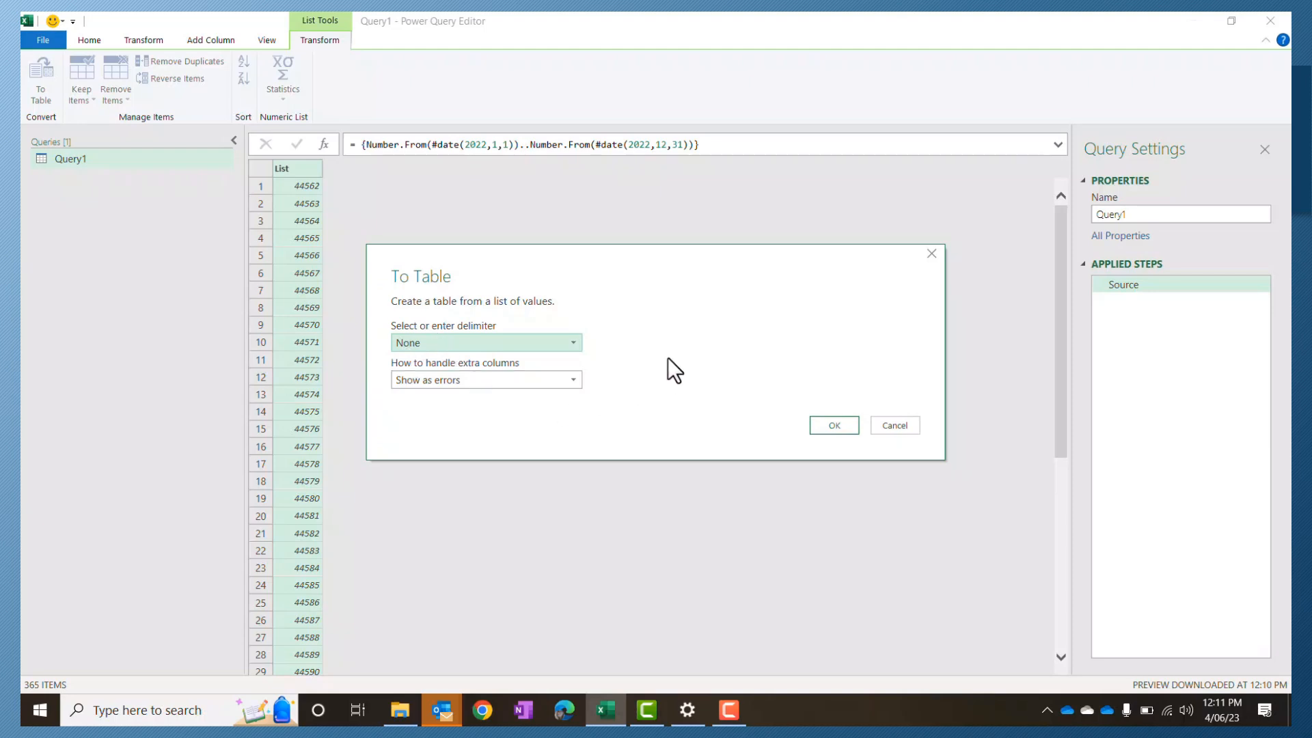
{"action": "left_click", "coordinate": [833, 425]}
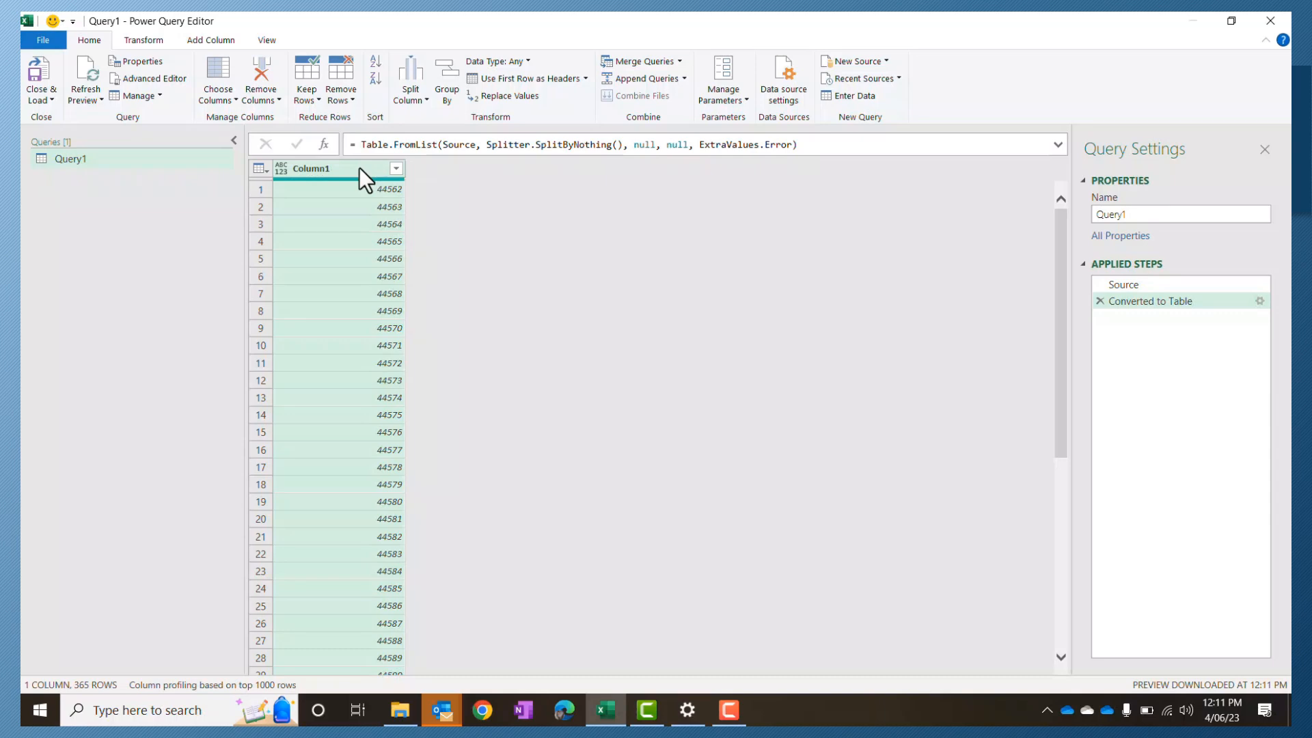
{"action": "left_click", "coordinate": [281, 168]}
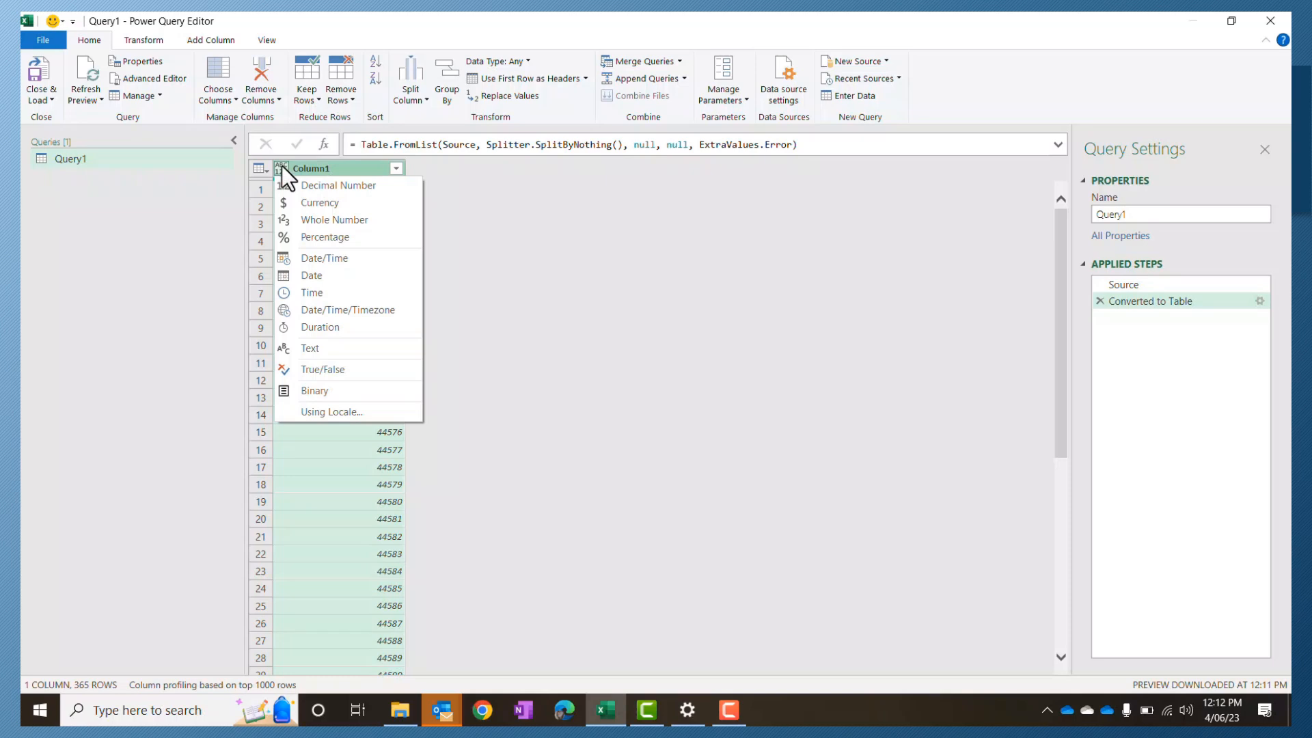
{"action": "left_click", "coordinate": [318, 275]}
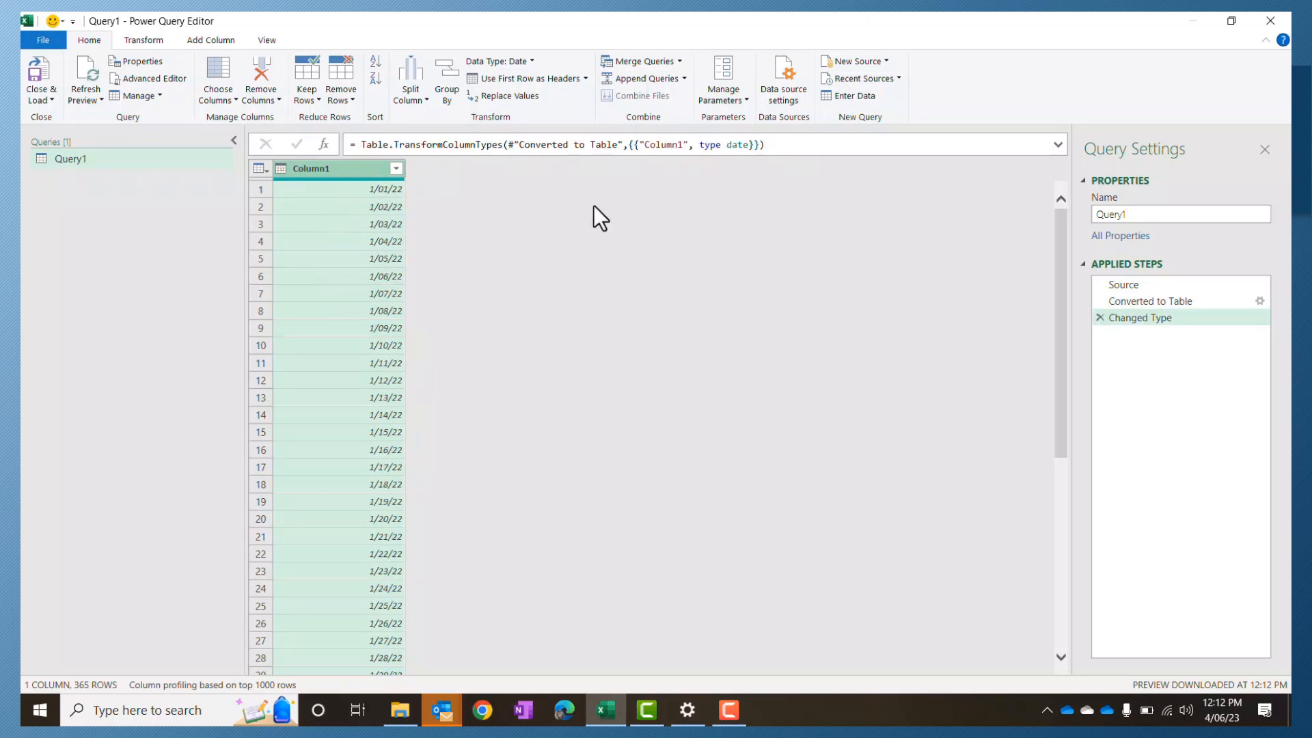
{"action": "left_click", "coordinate": [1162, 301]}
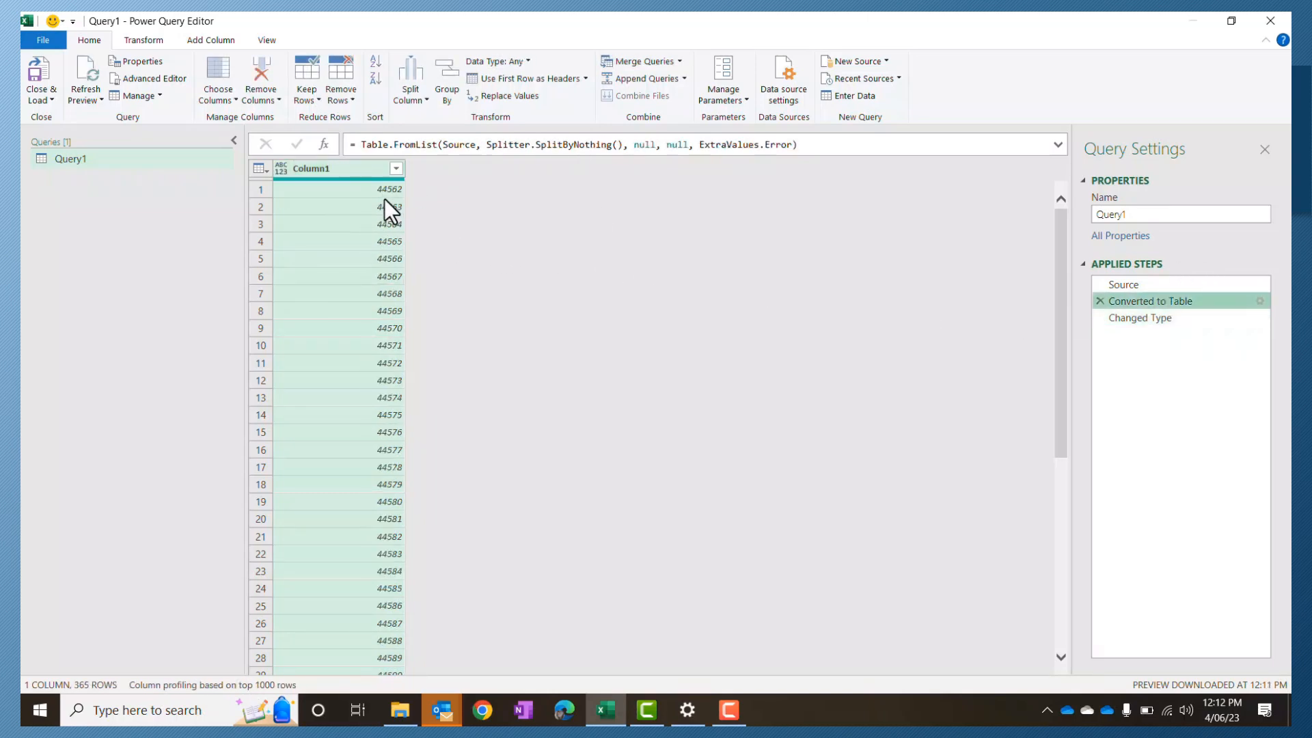
{"action": "left_click", "coordinate": [1197, 319]}
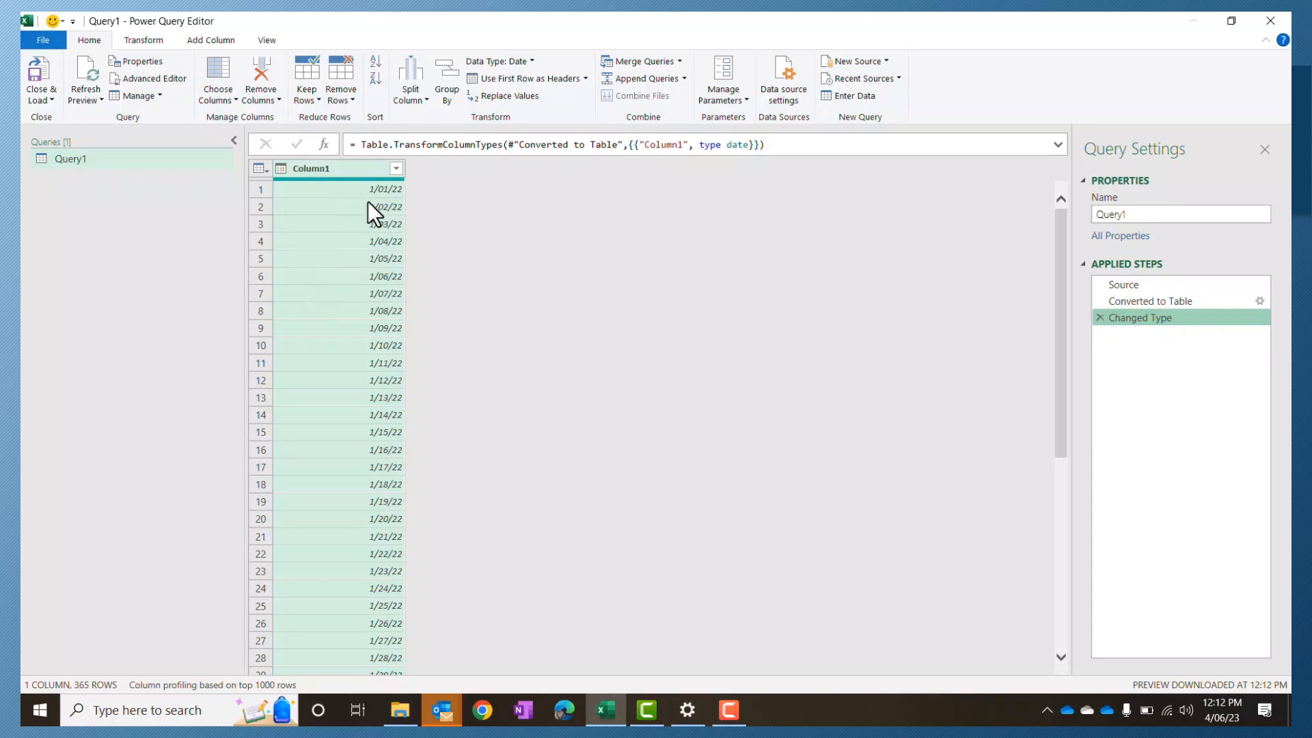
- Rename Column1 as Date
{"action": "double_click", "coordinate": [326, 171]}
{"action": "type", "text": "Da"}
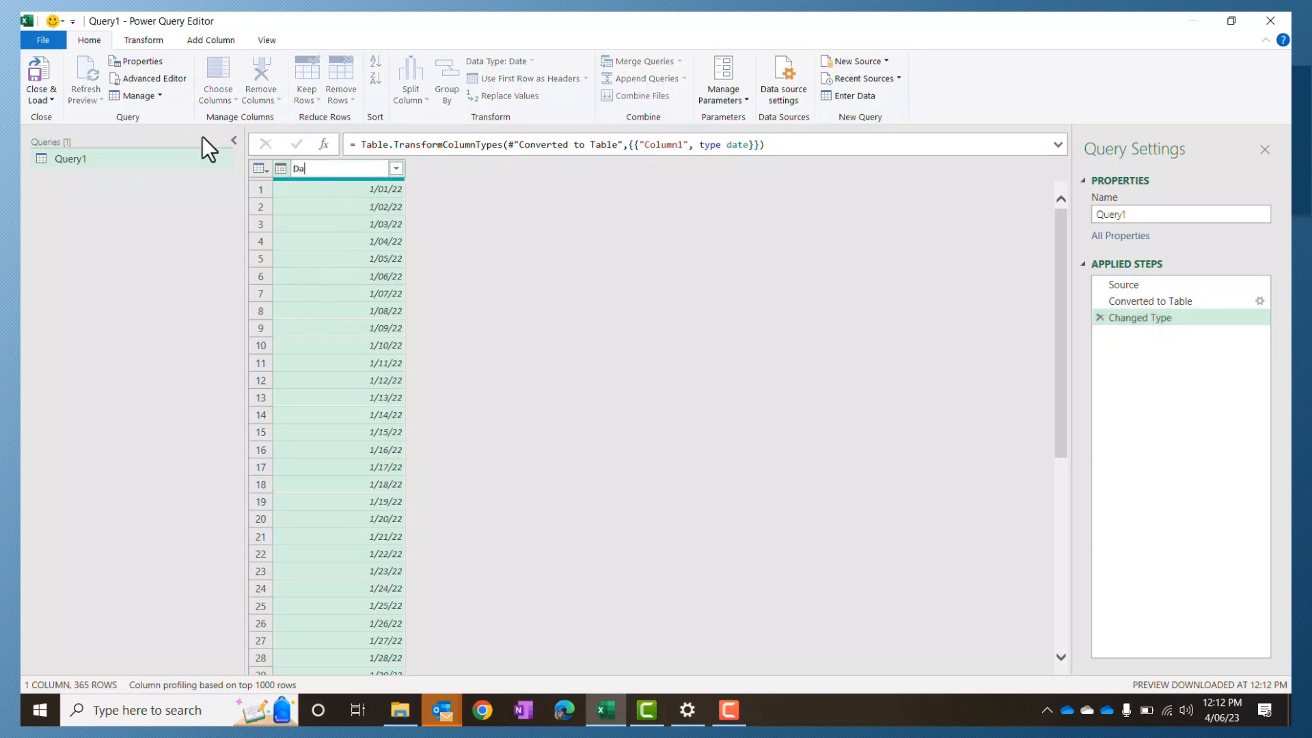
{"action": "type", "text": "te"}
{"action": "key", "text": "Return"}
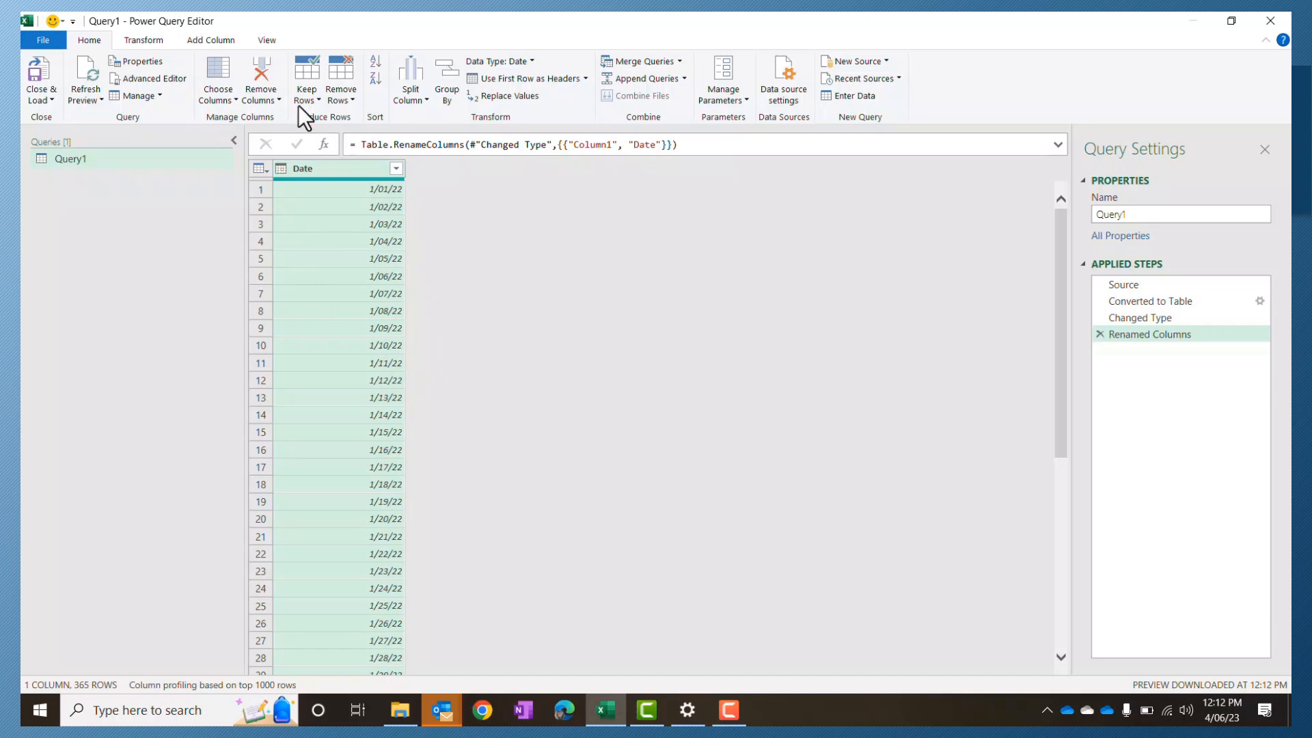
- Add Name of Day and End of Week columns derived from the Date column
{"action": "left_click", "coordinate": [212, 40]}
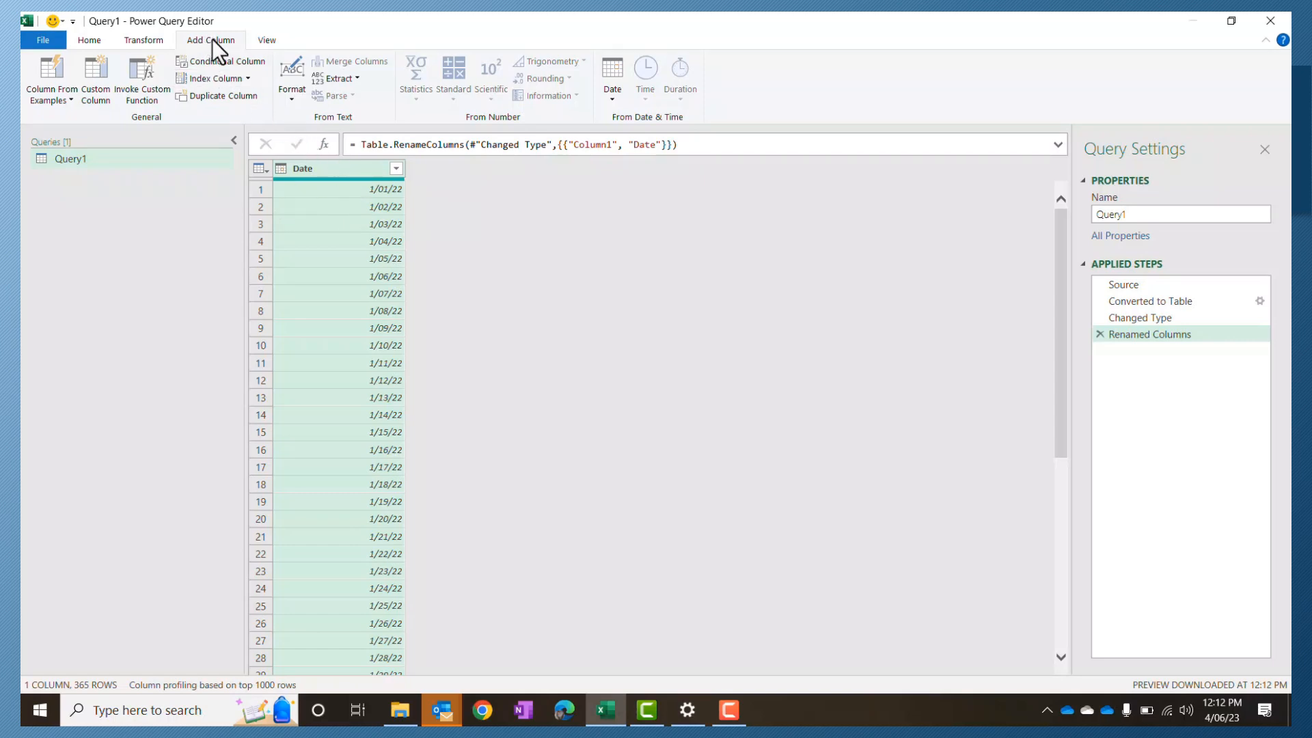
{"action": "left_click", "coordinate": [612, 102]}
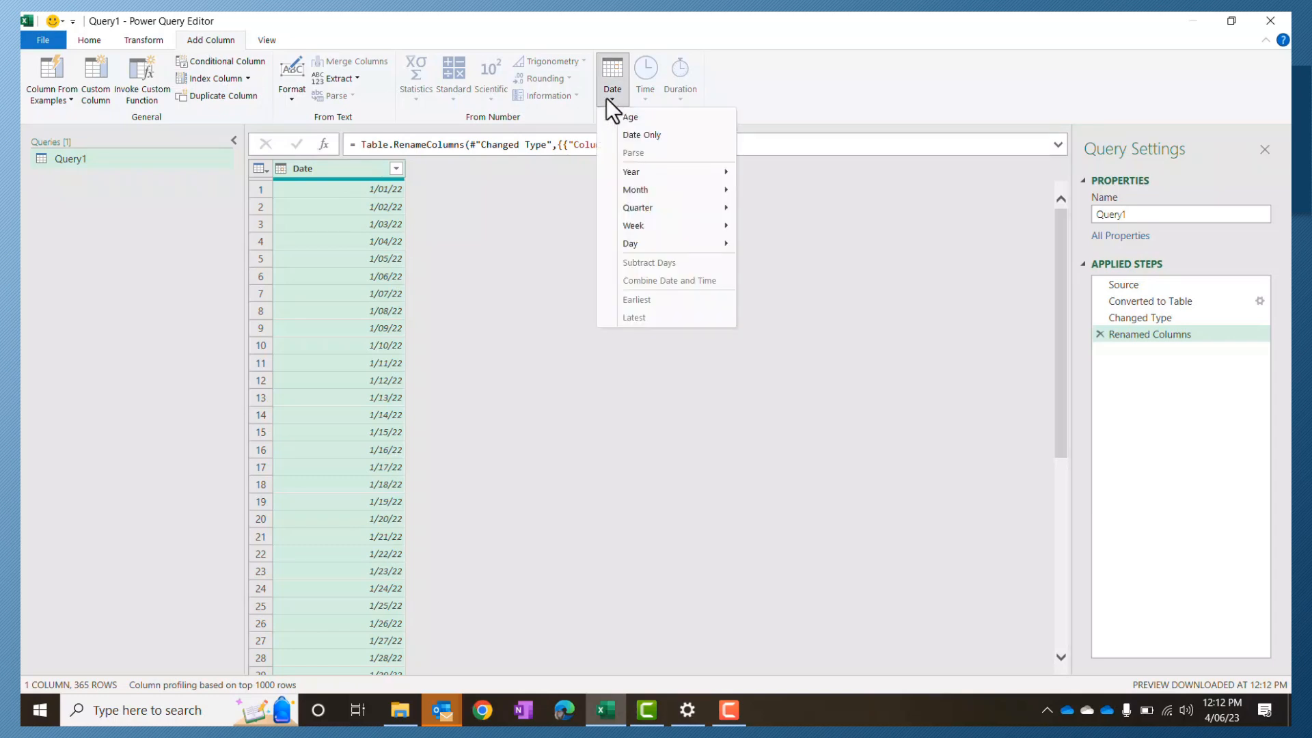
{"action": "mouse_move", "coordinate": [697, 246]}
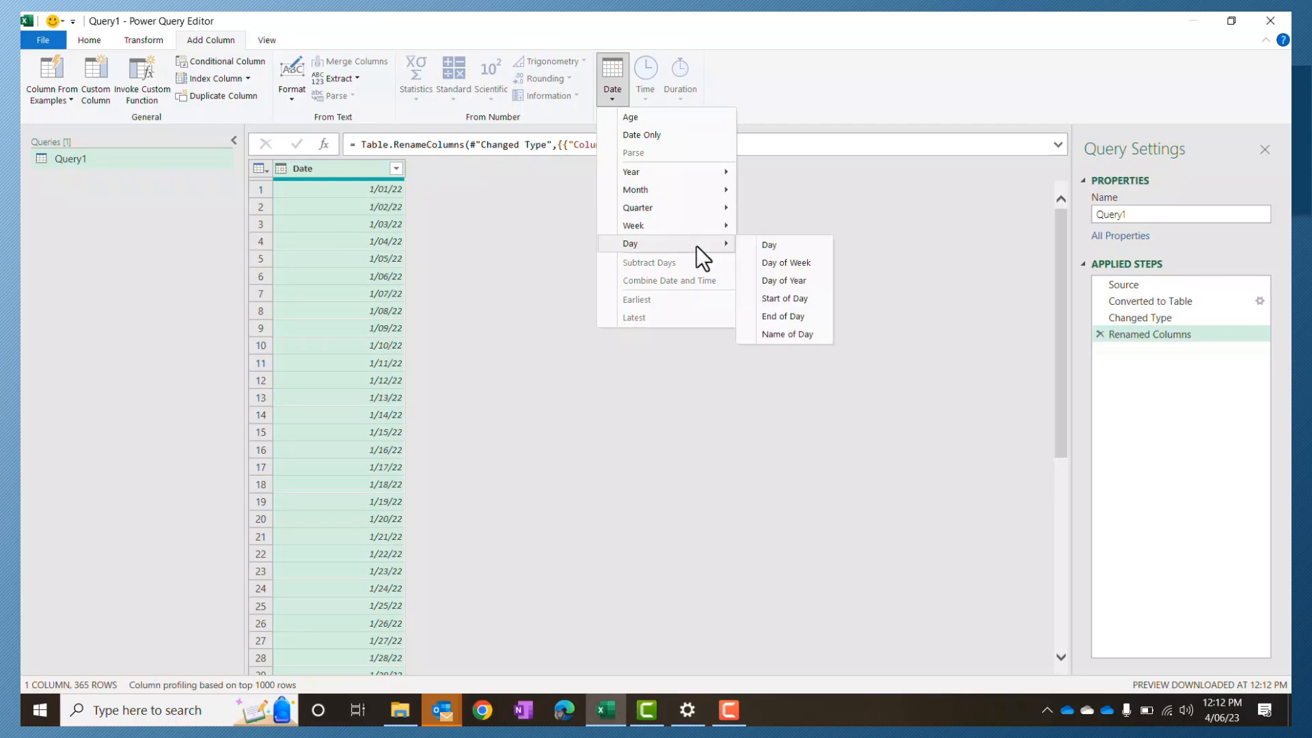
{"action": "left_click", "coordinate": [788, 336]}
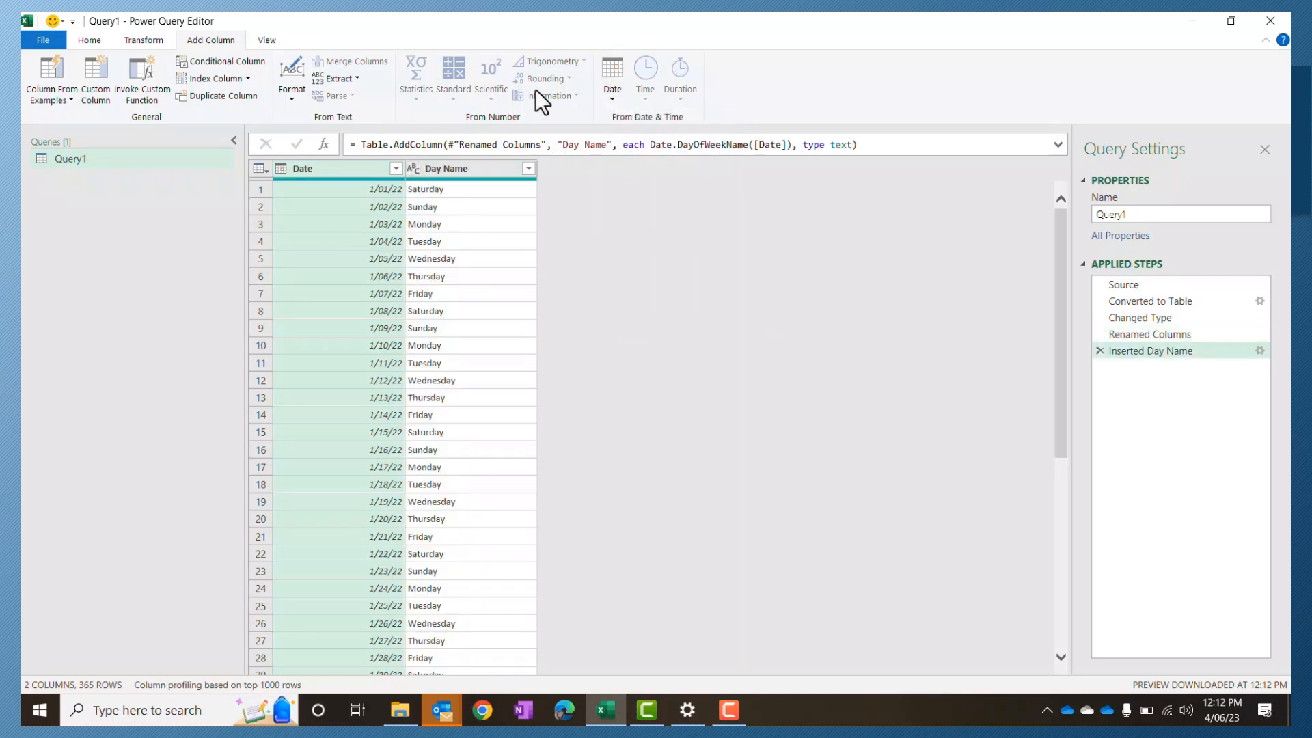
{"action": "left_click", "coordinate": [608, 100]}
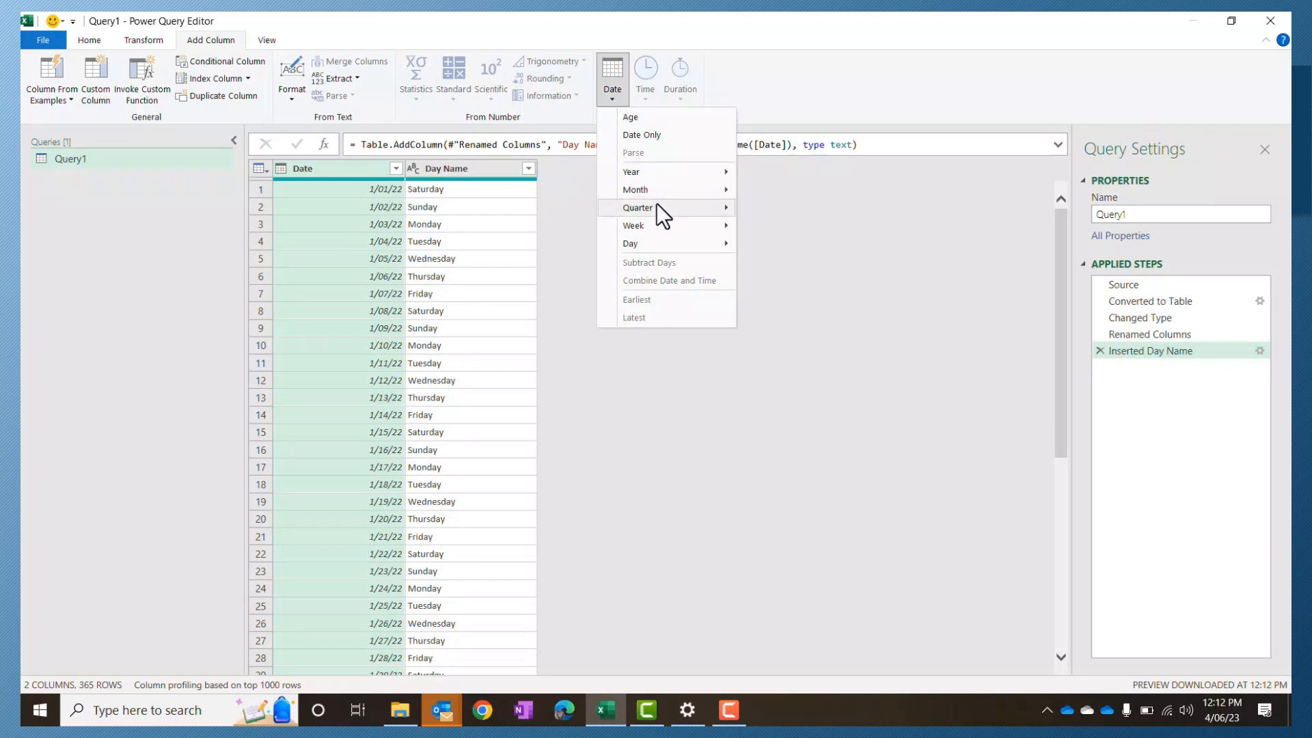
{"action": "mouse_move", "coordinate": [660, 228]}
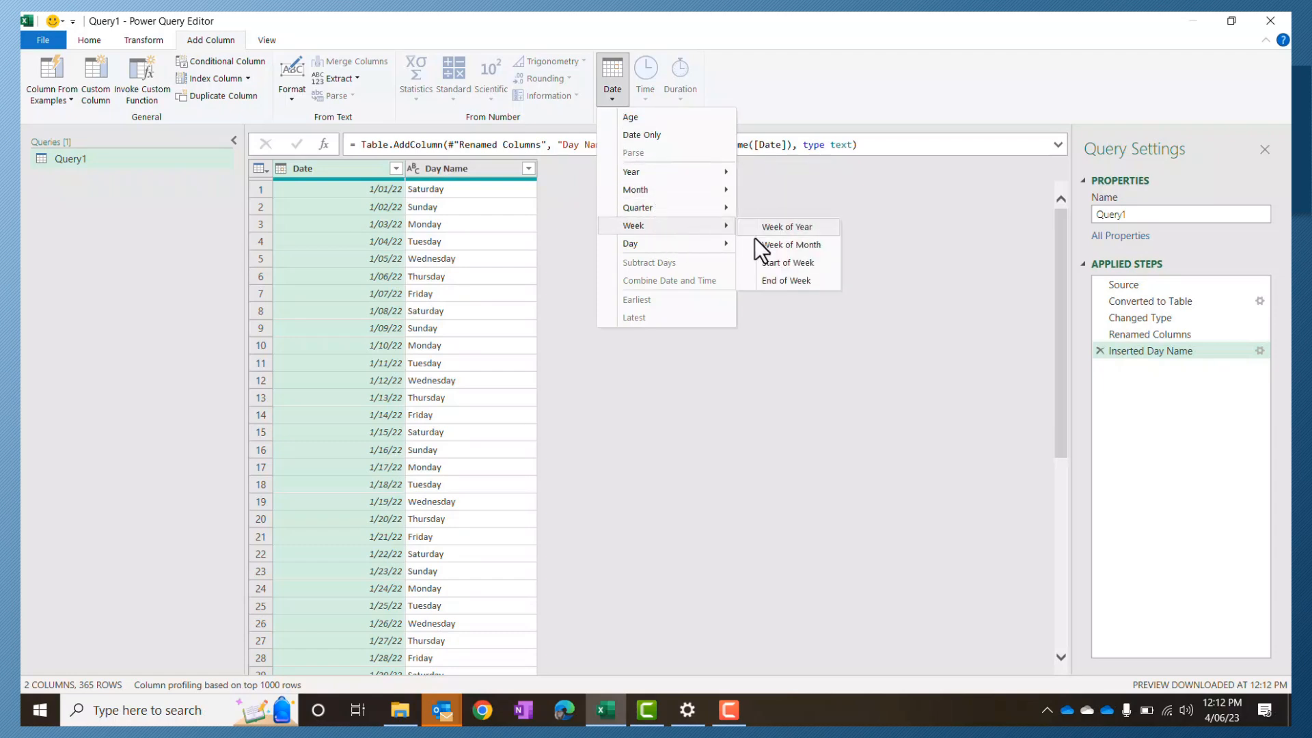
{"action": "left_click", "coordinate": [782, 280]}
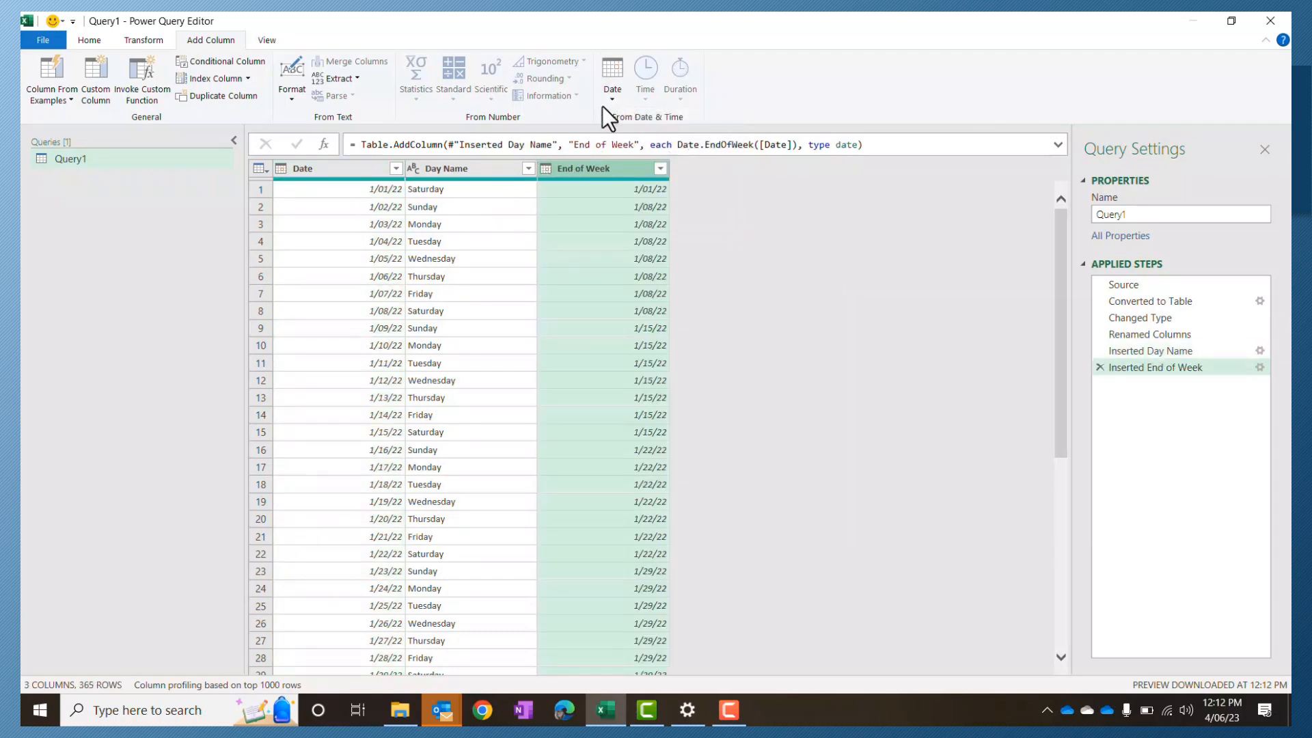
- Add Name of Month and Month number columns derived from the Date column
{"action": "left_click", "coordinate": [368, 171]}
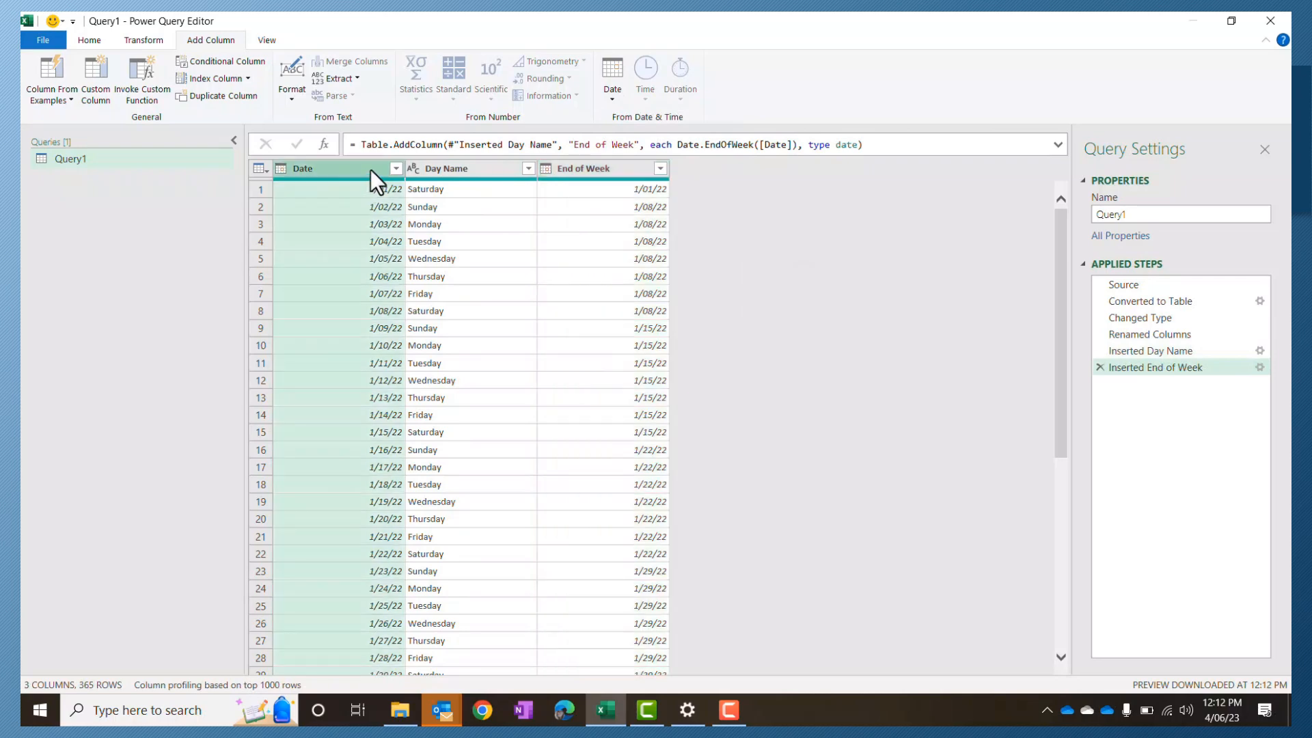
{"action": "left_click", "coordinate": [615, 101]}
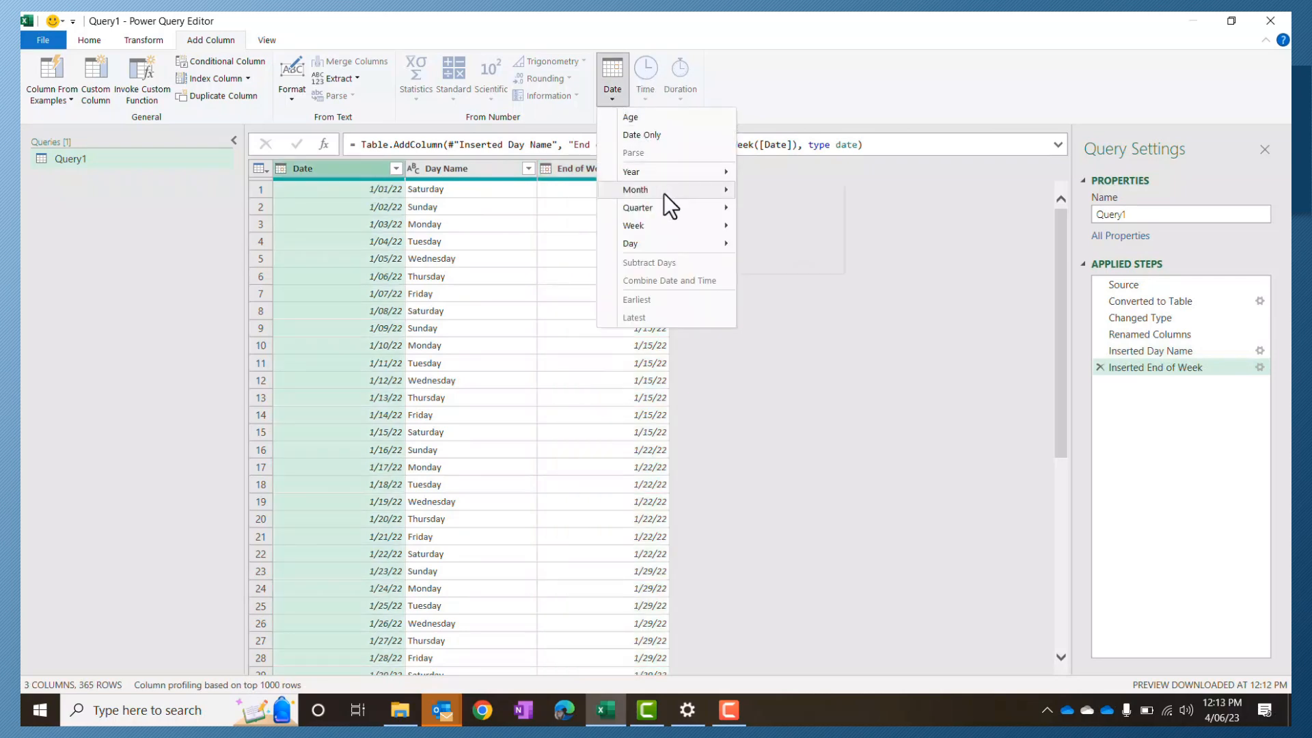
{"action": "mouse_move", "coordinate": [662, 192]}
{"action": "left_click", "coordinate": [777, 263]}
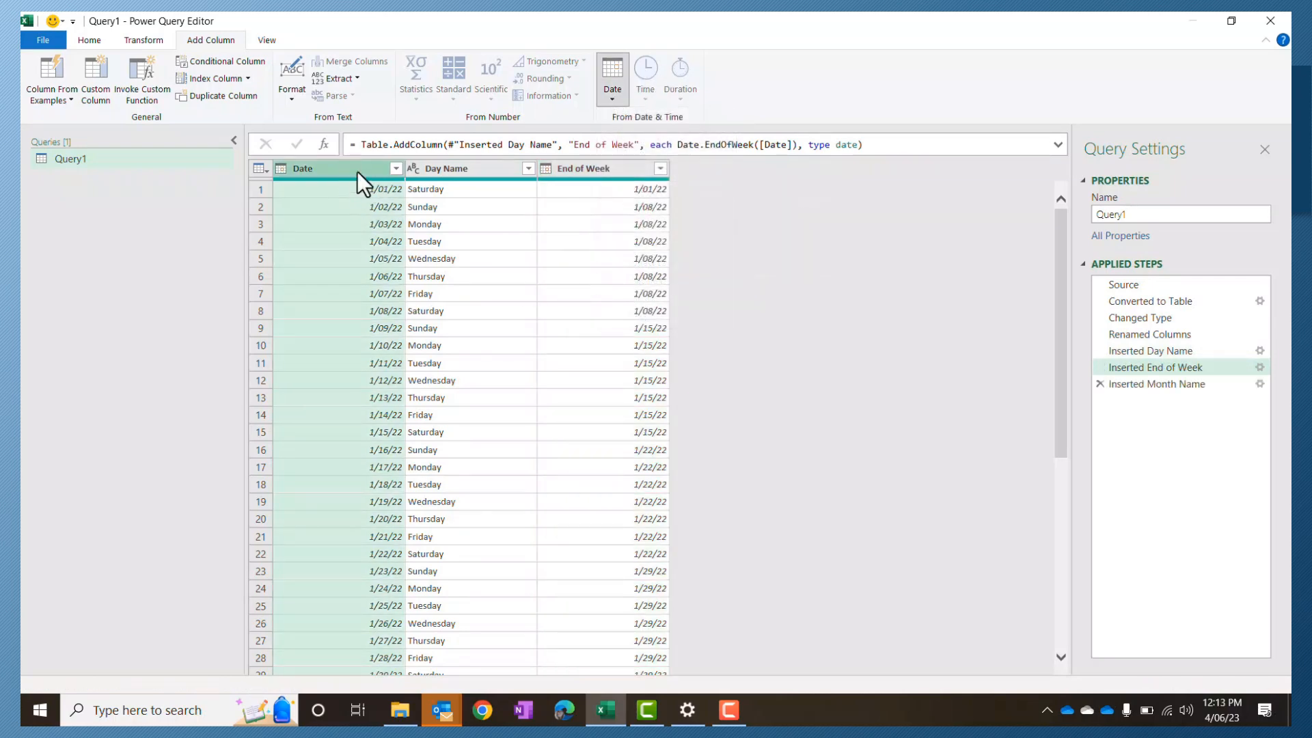
{"action": "left_click", "coordinate": [609, 96]}
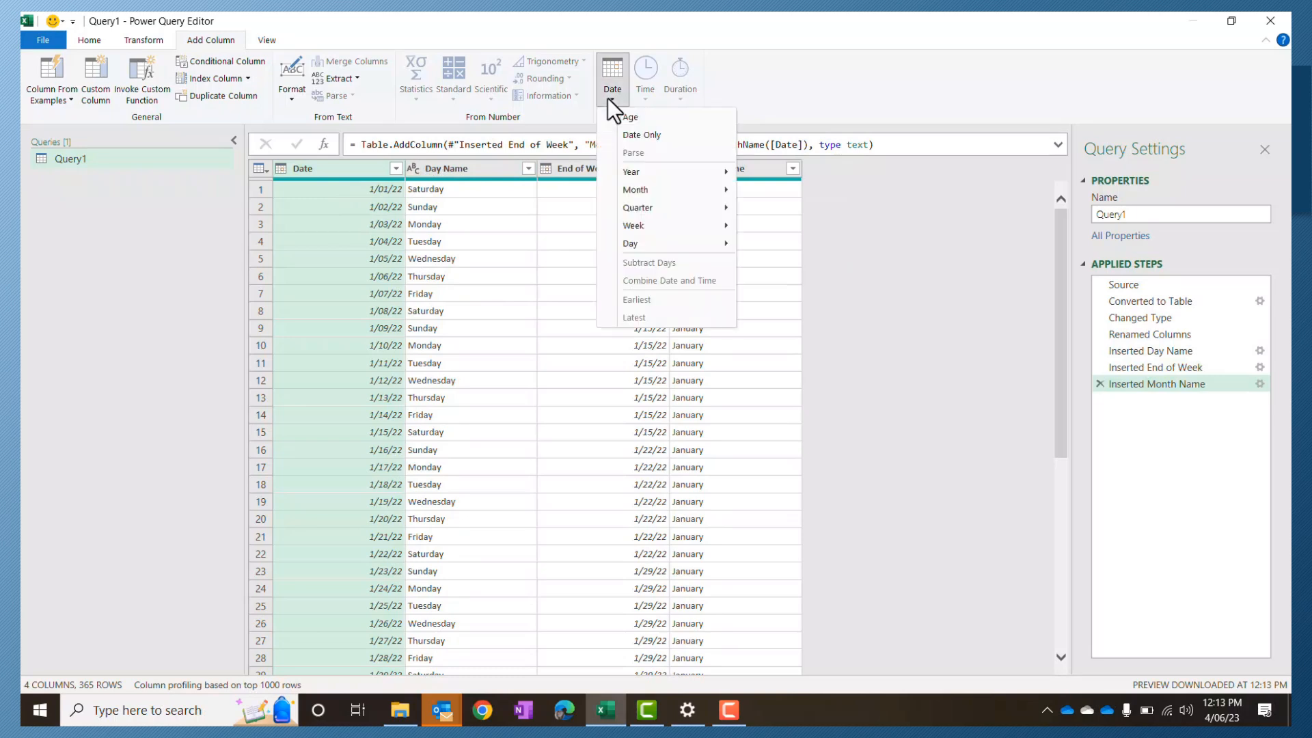
{"action": "mouse_move", "coordinate": [708, 191]}
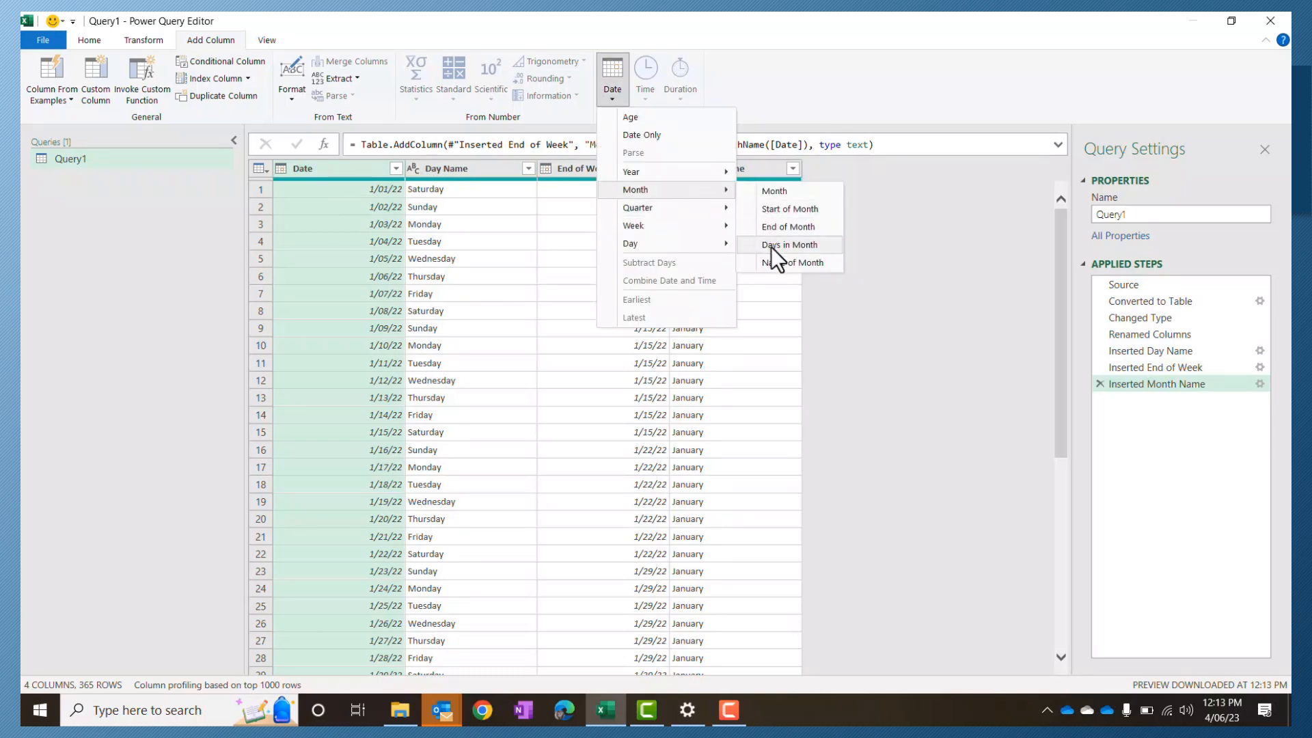
{"action": "left_click", "coordinate": [774, 195]}
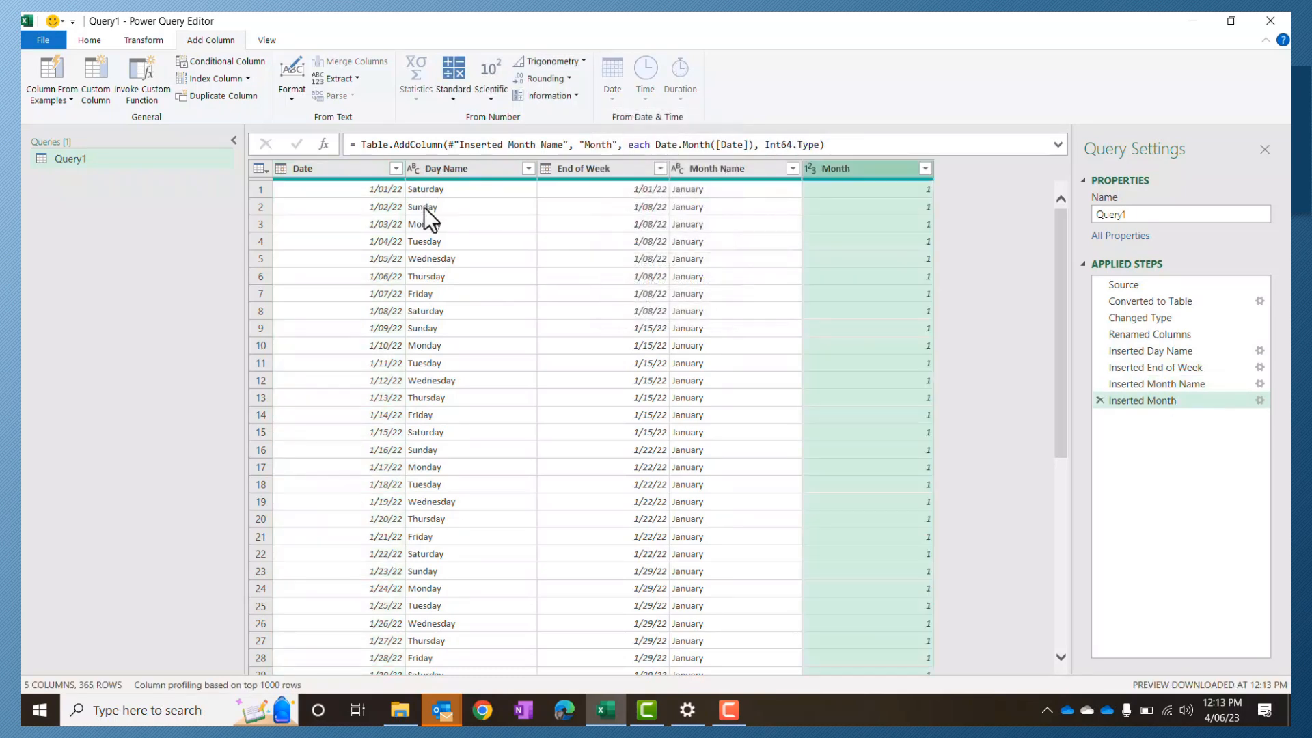
- Add a Quarter of Year column derived from the Date column
{"action": "left_click", "coordinate": [366, 170]}
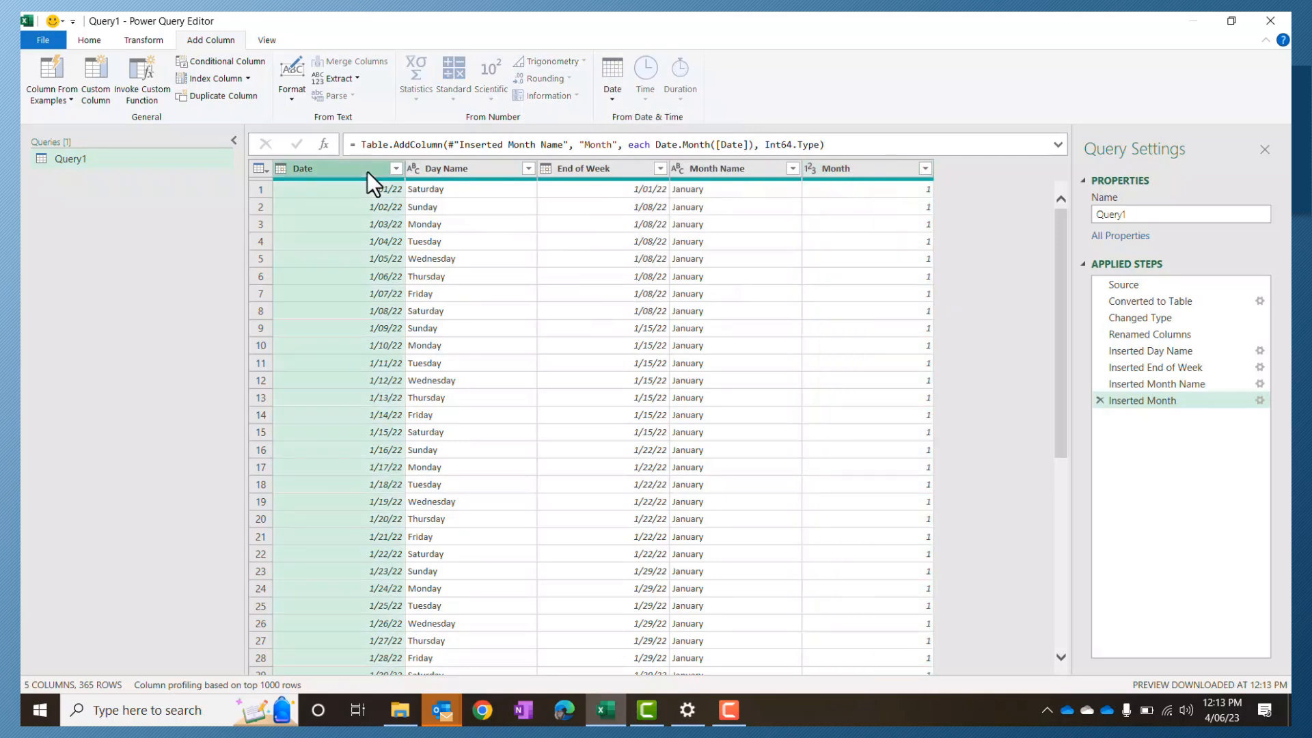
{"action": "left_click", "coordinate": [617, 87]}
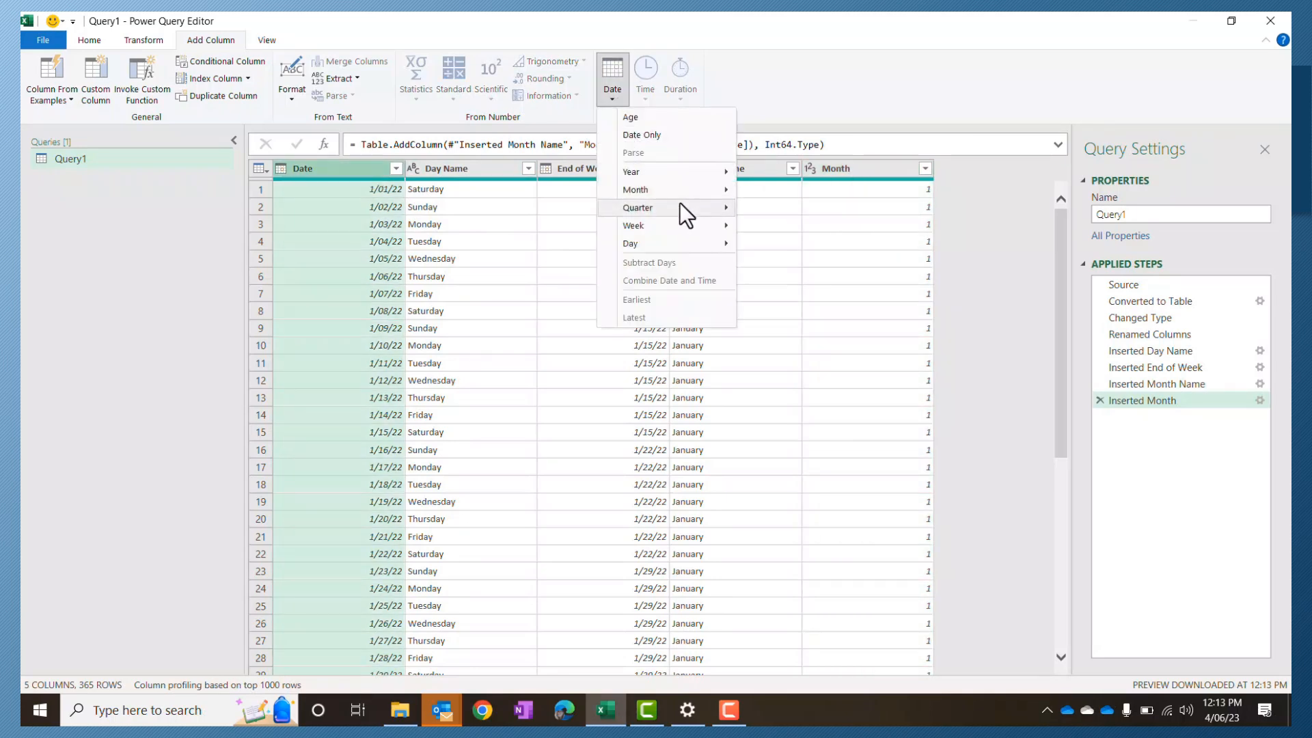
{"action": "mouse_move", "coordinate": [714, 203]}
{"action": "left_click", "coordinate": [769, 209]}
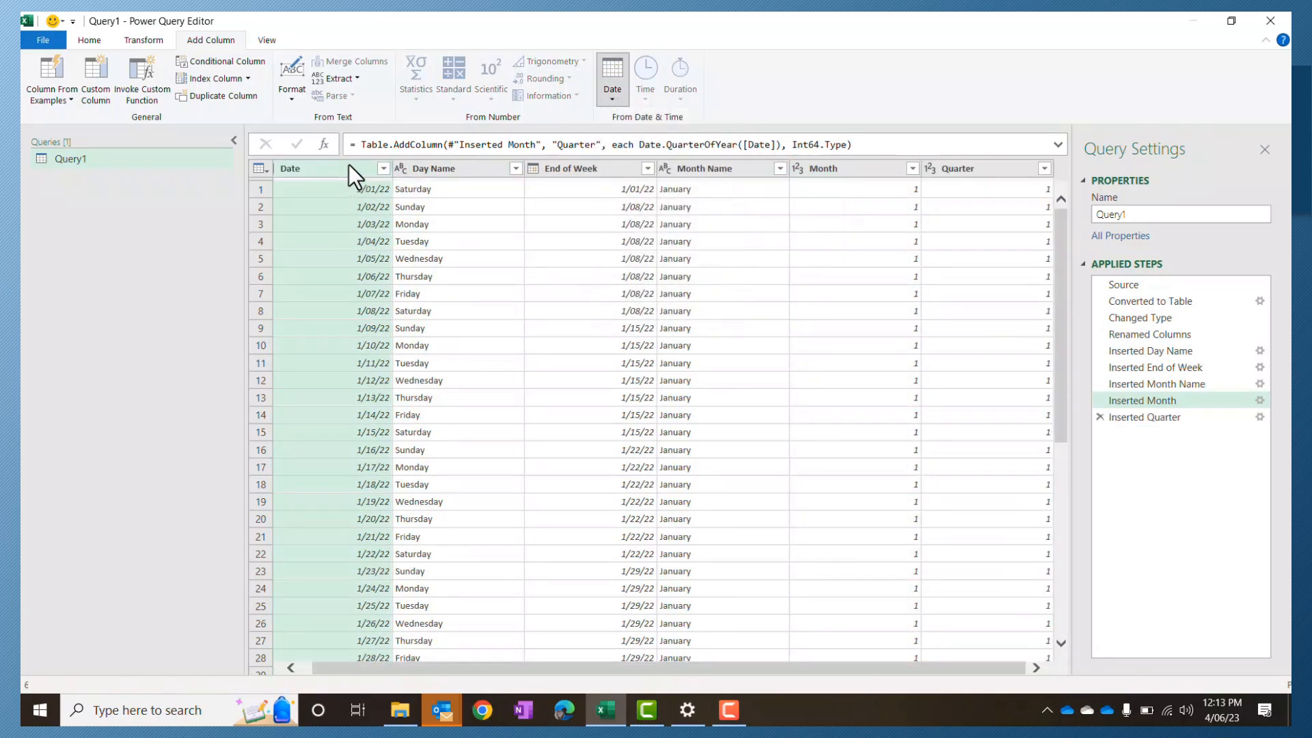
- Add a Year column derived from the Date column
{"action": "left_click", "coordinate": [375, 172]}
{"action": "left_click", "coordinate": [614, 102]}
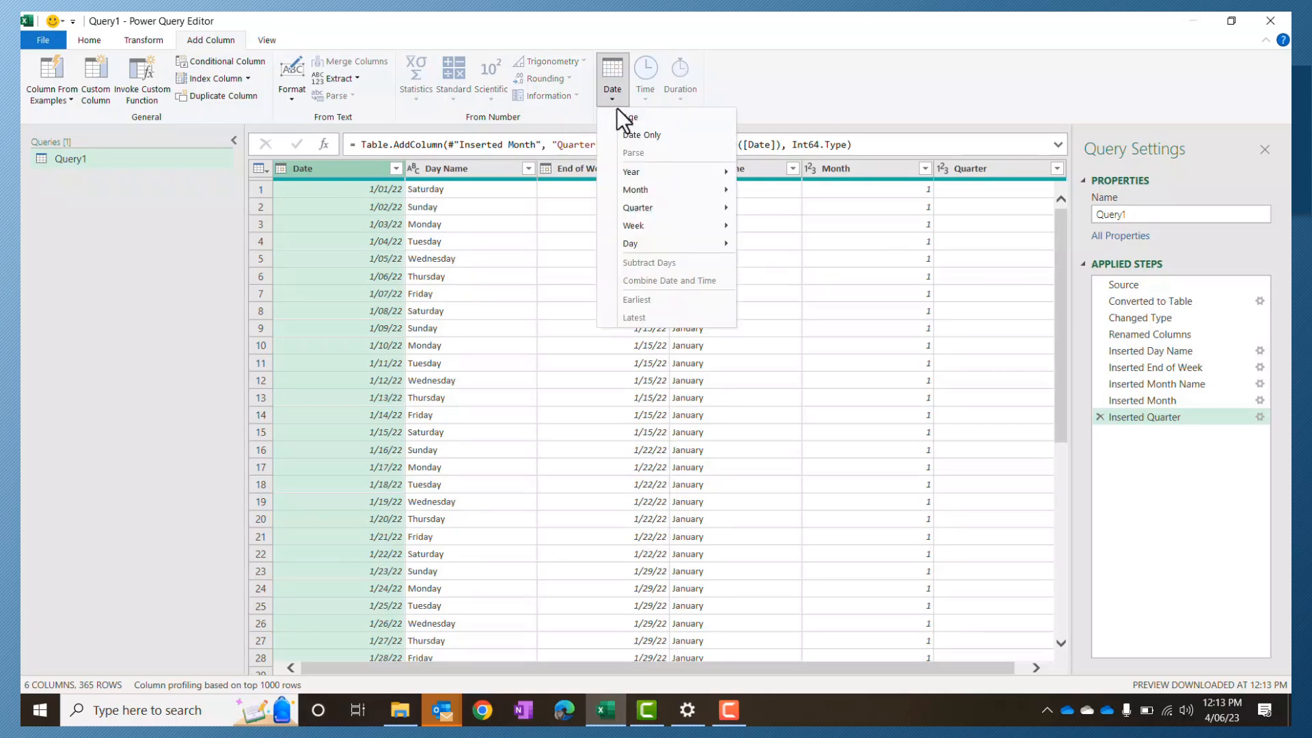
{"action": "mouse_move", "coordinate": [660, 171]}
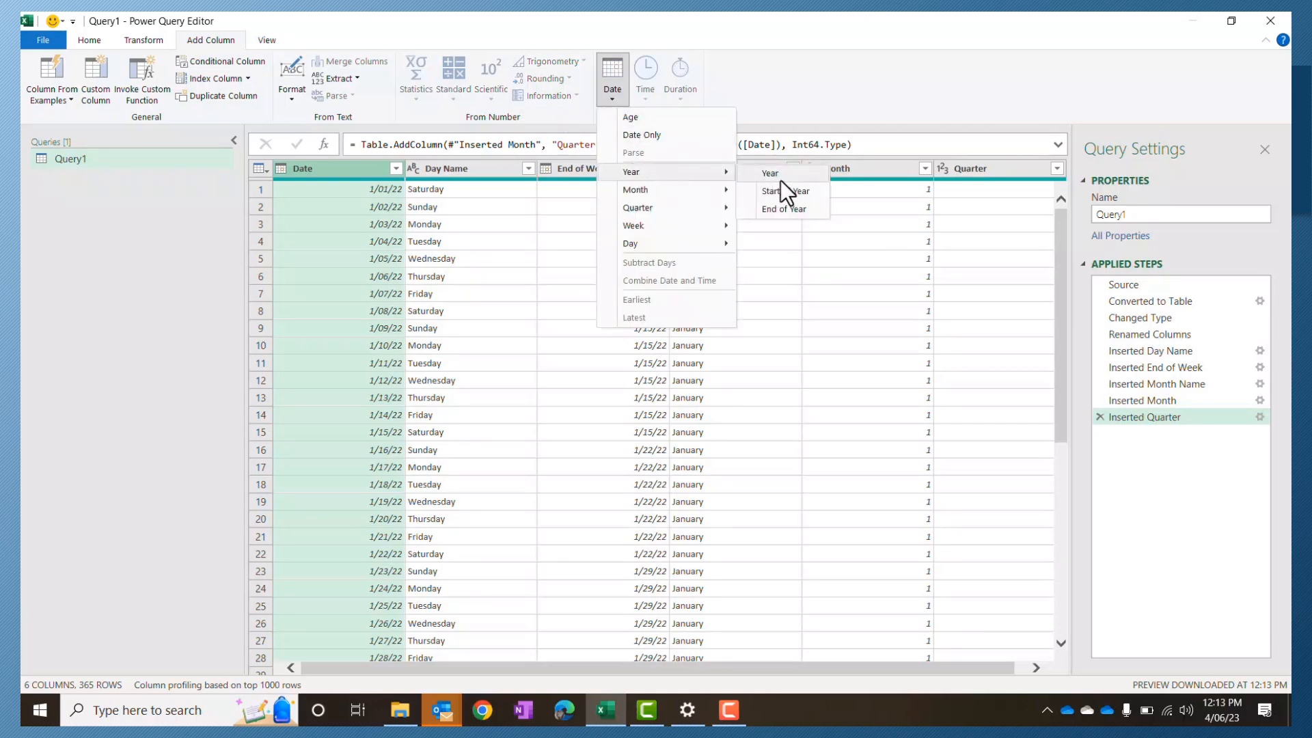
{"action": "left_click", "coordinate": [780, 180]}
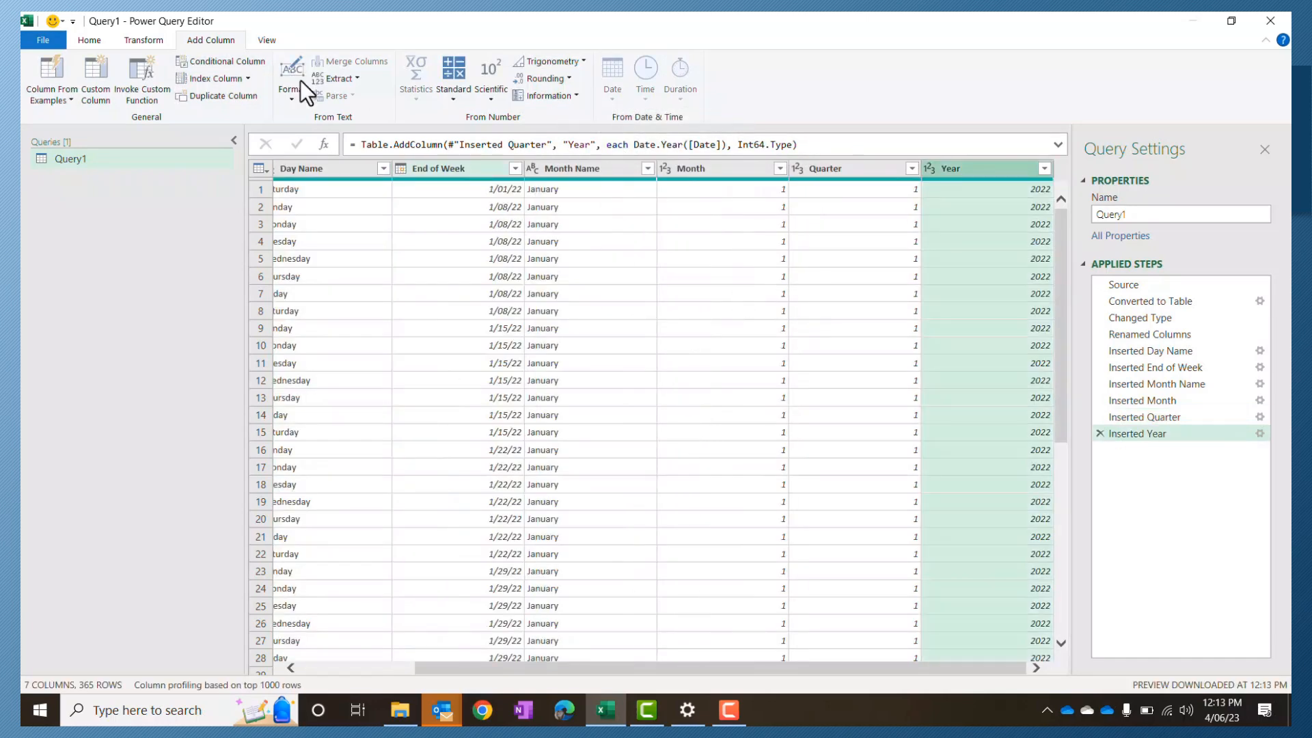
- Rename the query as Dates
{"action": "left_click_drag", "start_coordinate": [601, 670], "coordinate": [424, 665]}
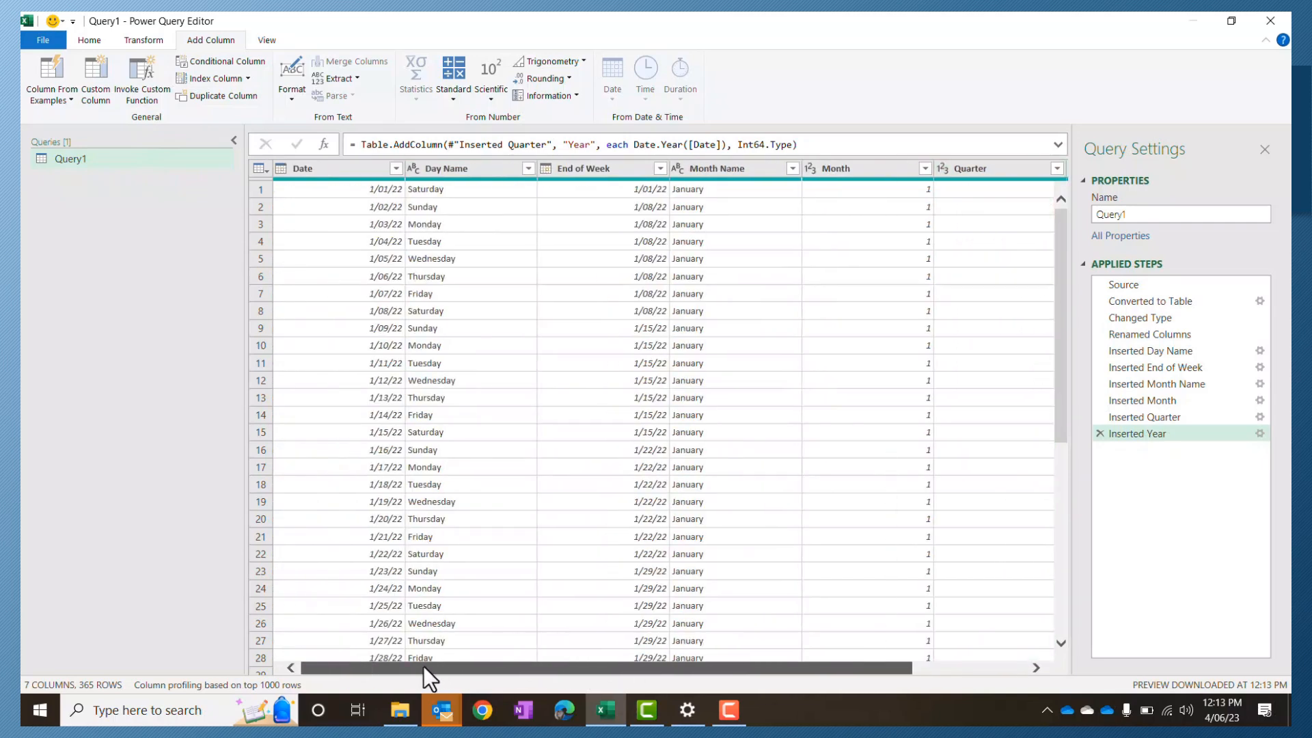
{"action": "left_click", "coordinate": [1134, 214]}
{"action": "type", "text": "Dates"}
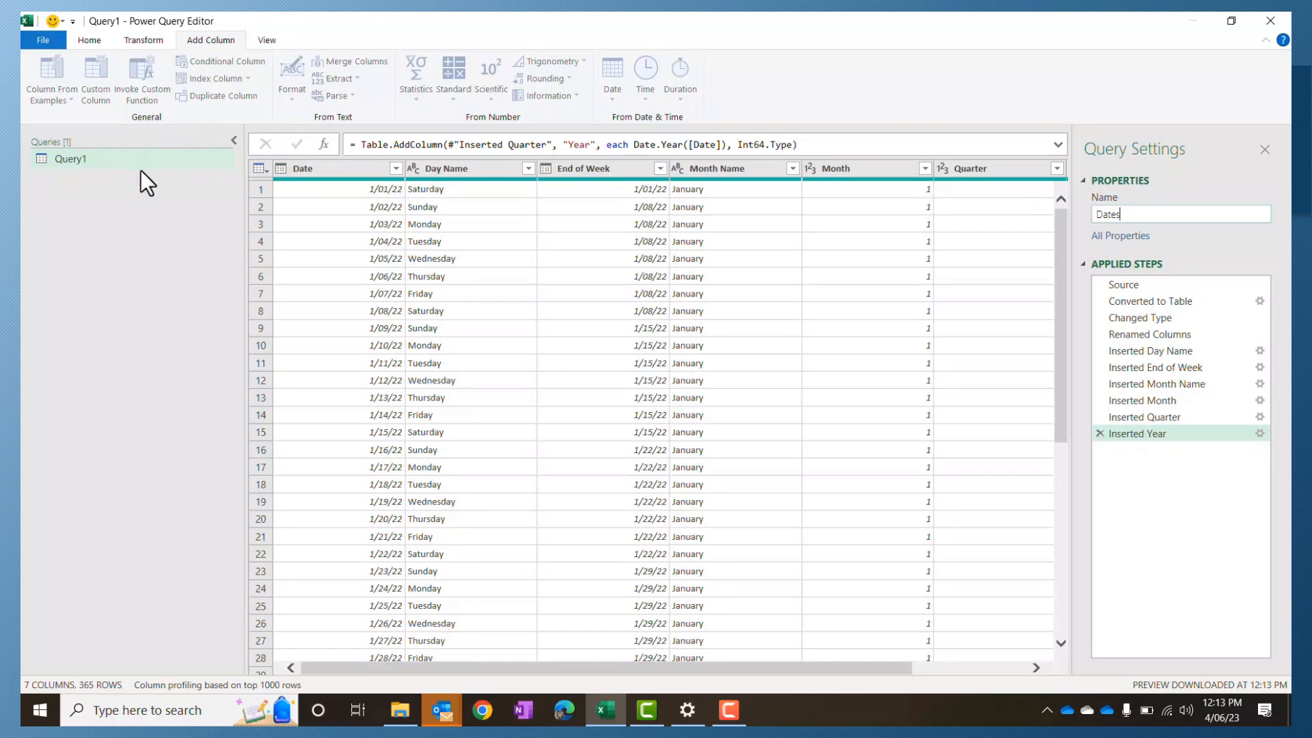
- Close the query editor and load Dates as a connection only, adding its data to the Data Model
{"action": "left_click", "coordinate": [92, 39]}
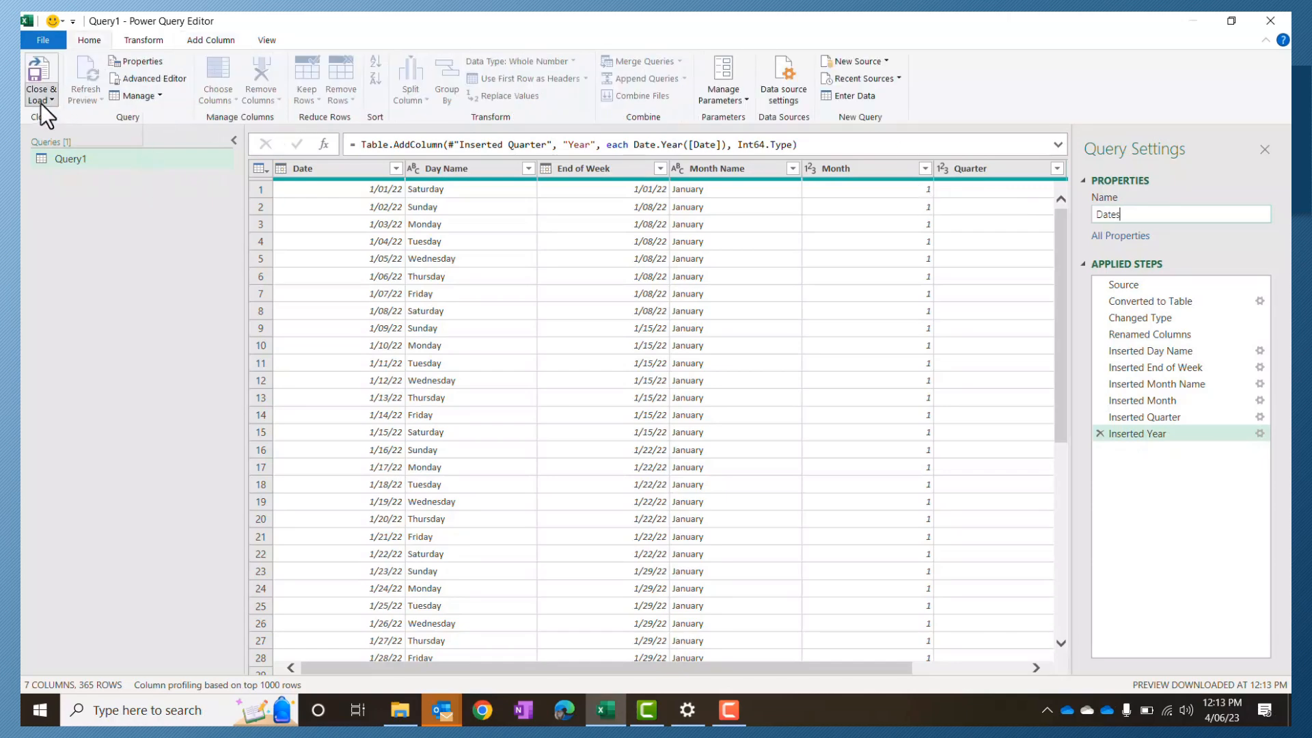
{"action": "left_click", "coordinate": [40, 102]}
{"action": "left_click", "coordinate": [88, 136]}
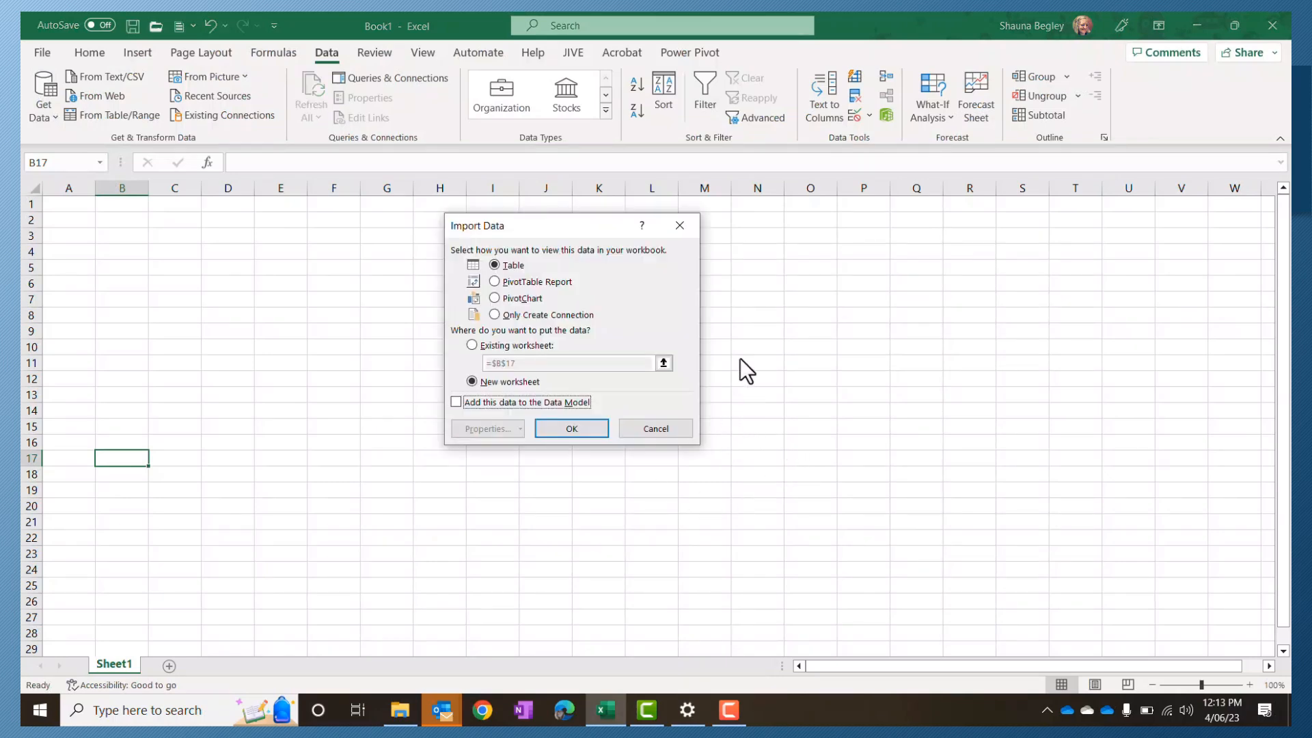
{"action": "left_click", "coordinate": [518, 313]}
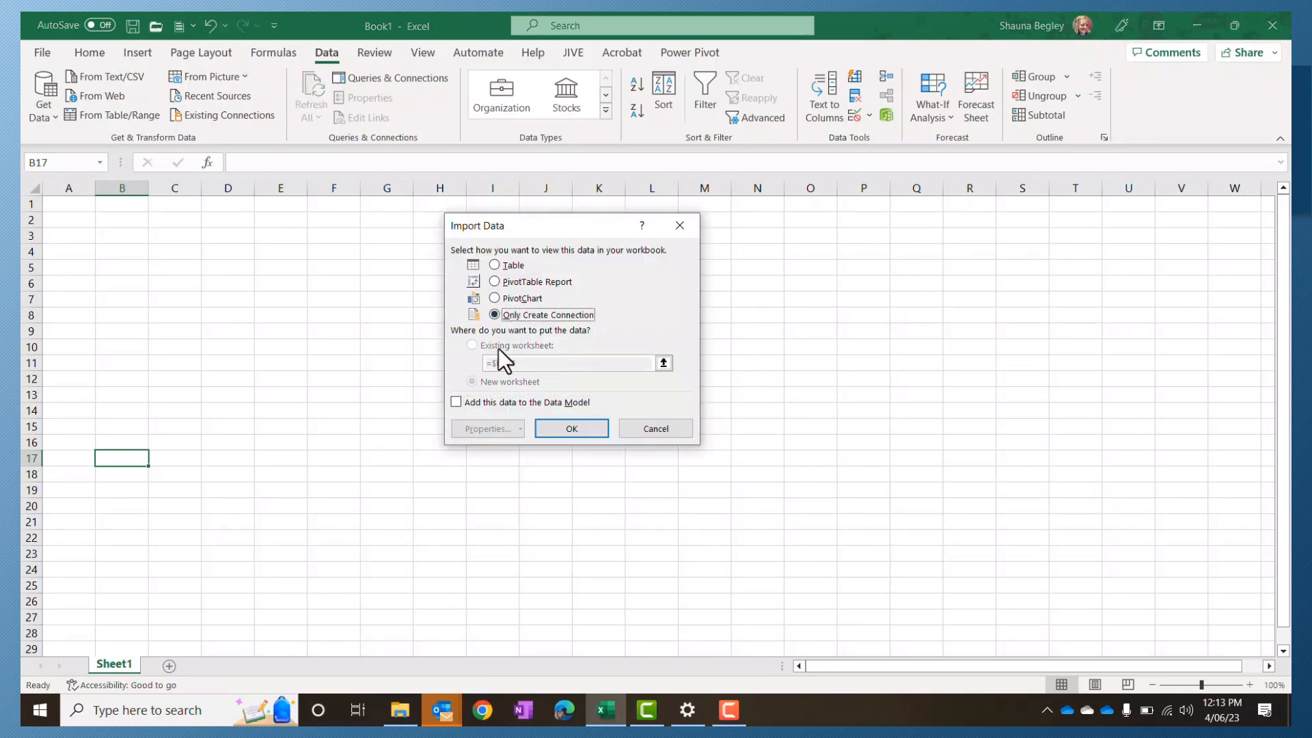
{"action": "left_click", "coordinate": [458, 405]}
{"action": "left_click", "coordinate": [573, 429]}
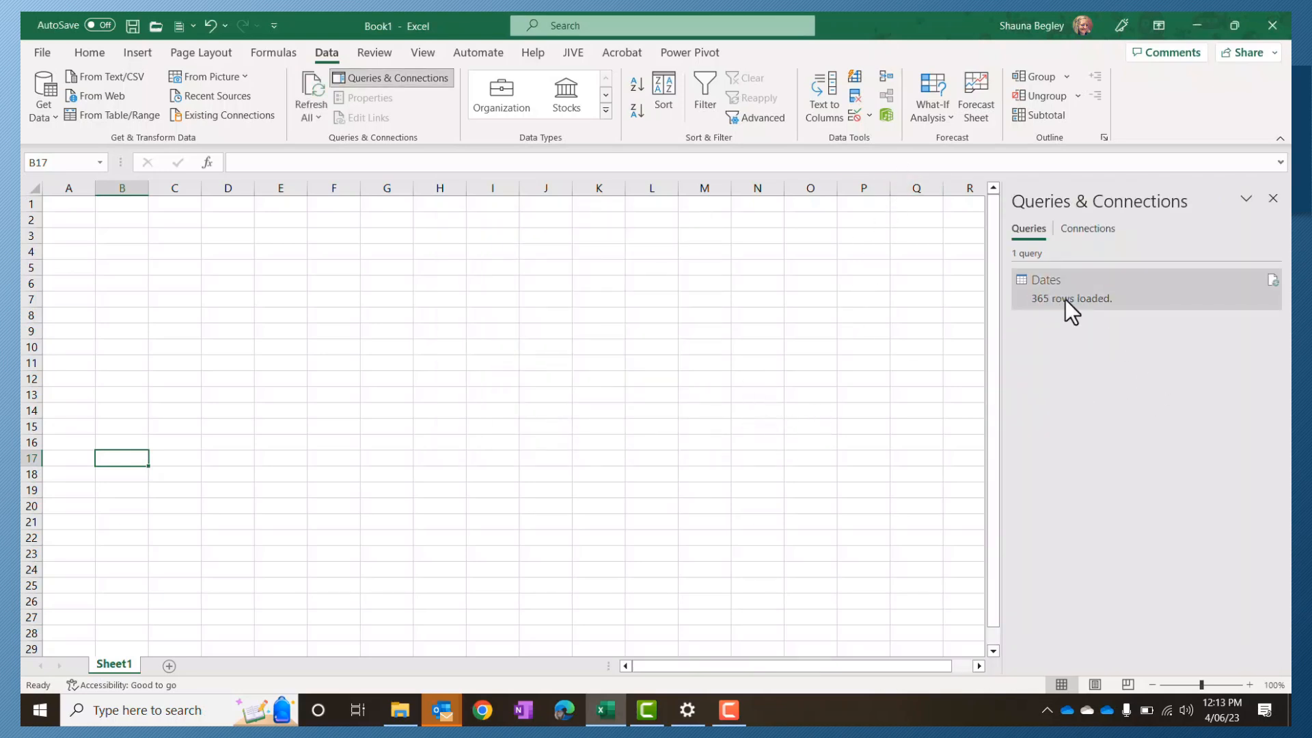
- Review the Dates table in the Power Pivot data model and return to the workbook
{"action": "mouse_move", "coordinate": [1065, 299]}
{"action": "left_click", "coordinate": [881, 114]}
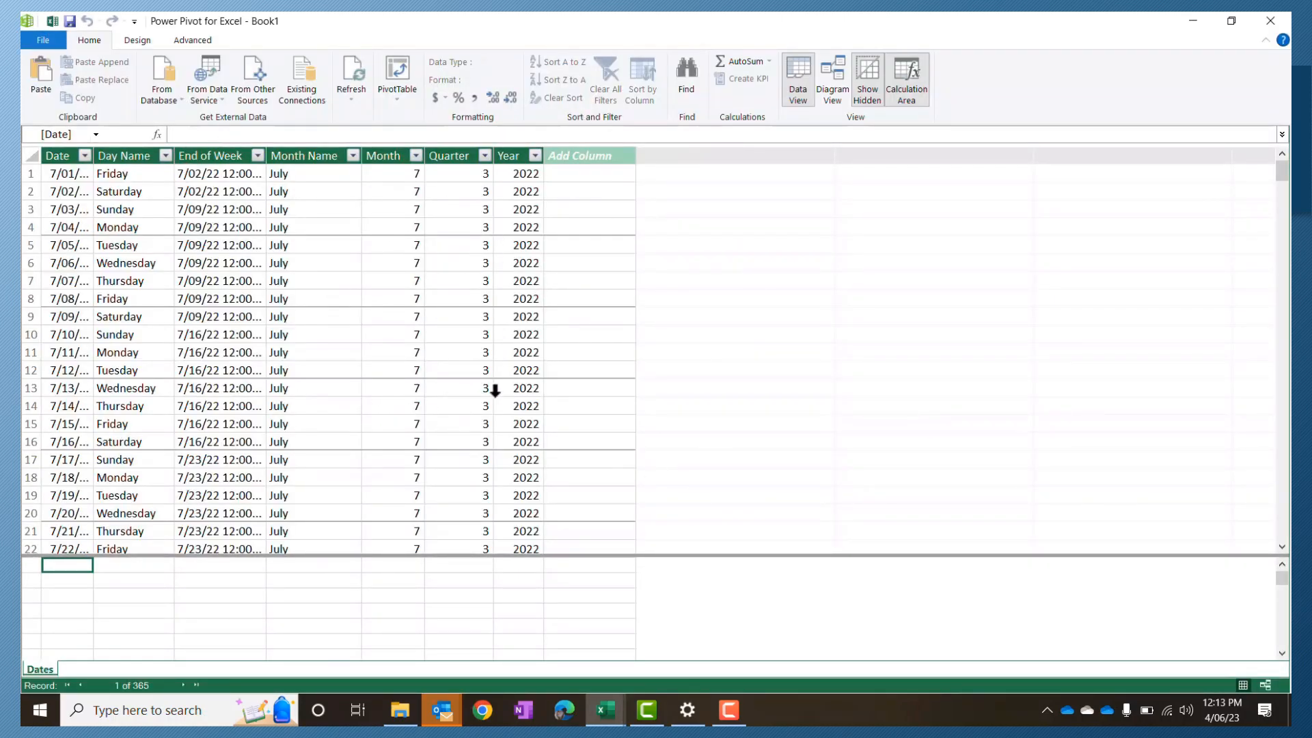
{"action": "left_click", "coordinate": [1271, 22]}
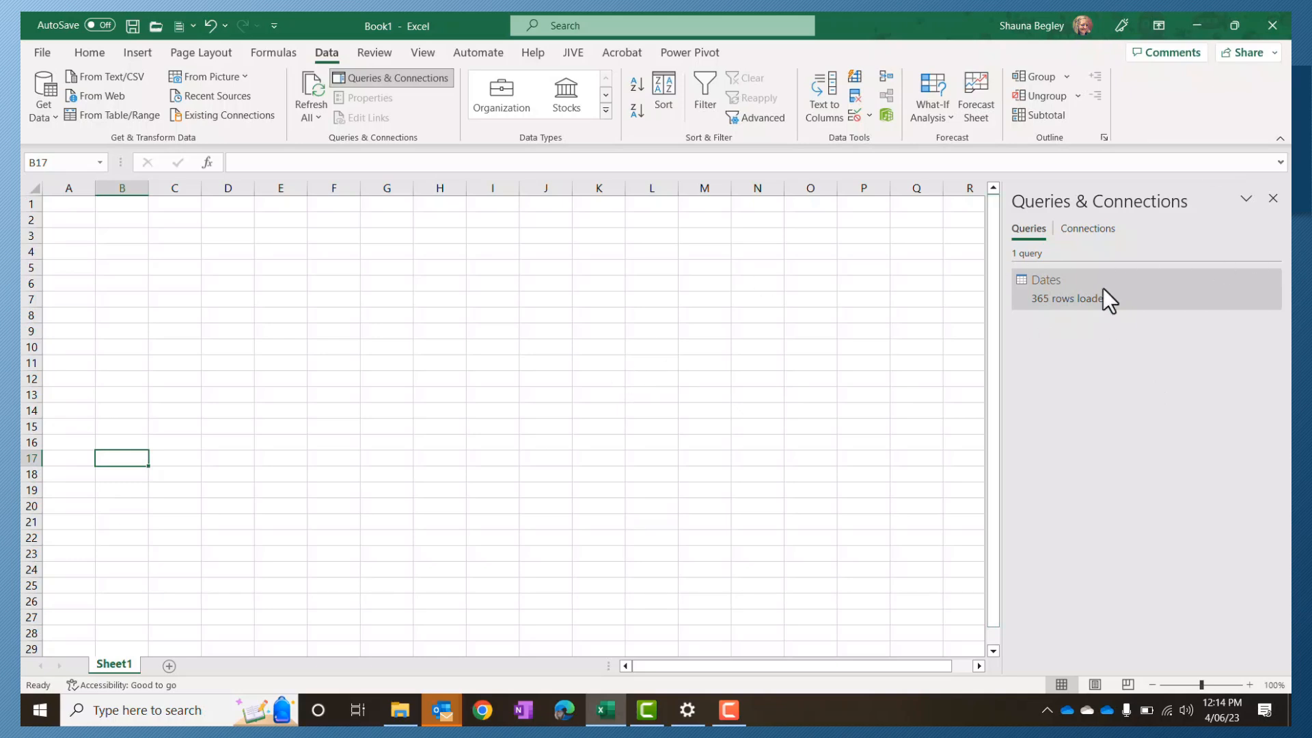
- Extend the Dates query's source list by setting its end date year to 2023, and load the updated query
{"action": "mouse_move", "coordinate": [1055, 298]}
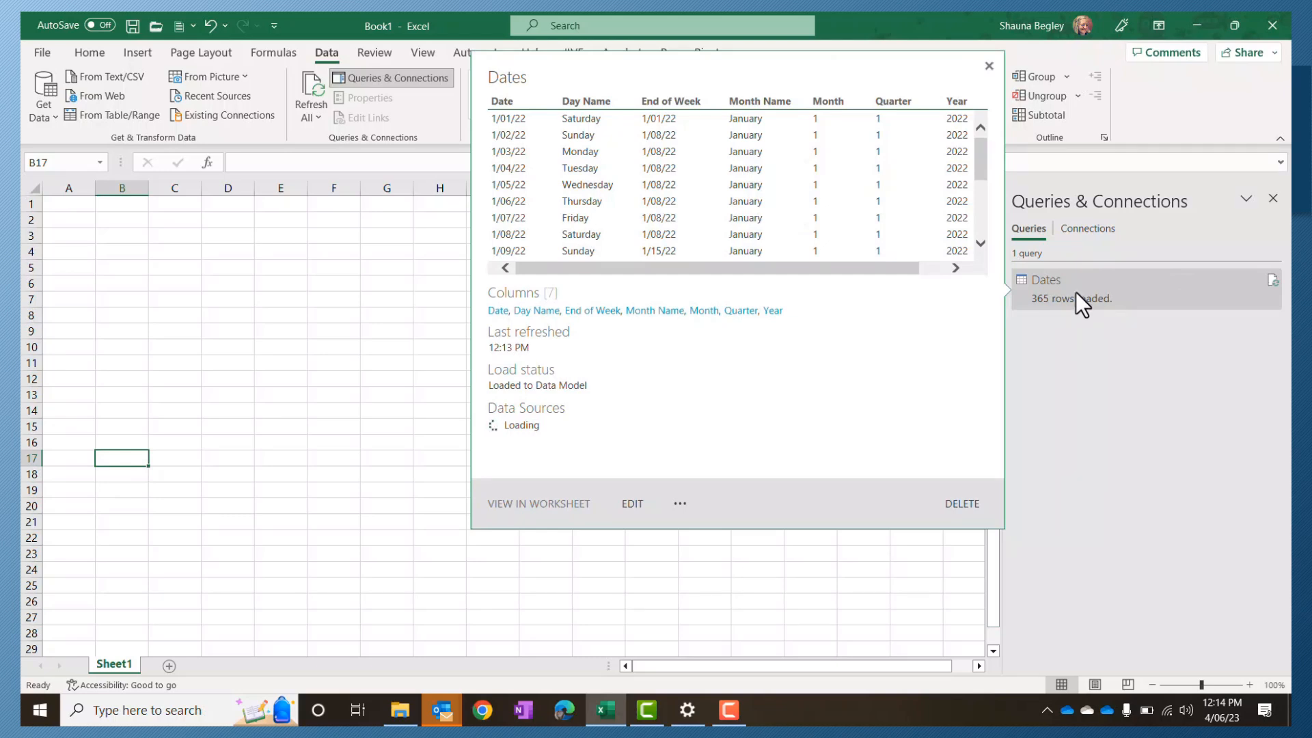
{"action": "double_click", "coordinate": [1076, 294]}
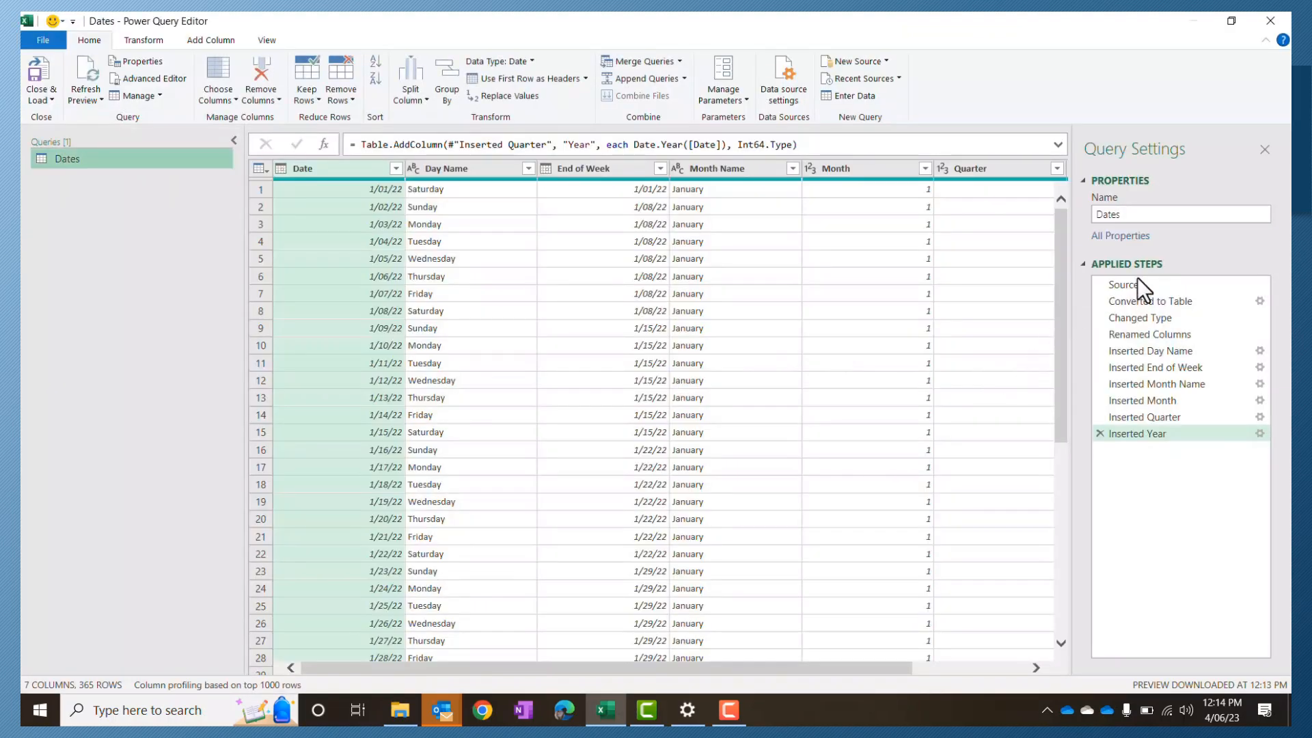
{"action": "left_click", "coordinate": [1140, 280]}
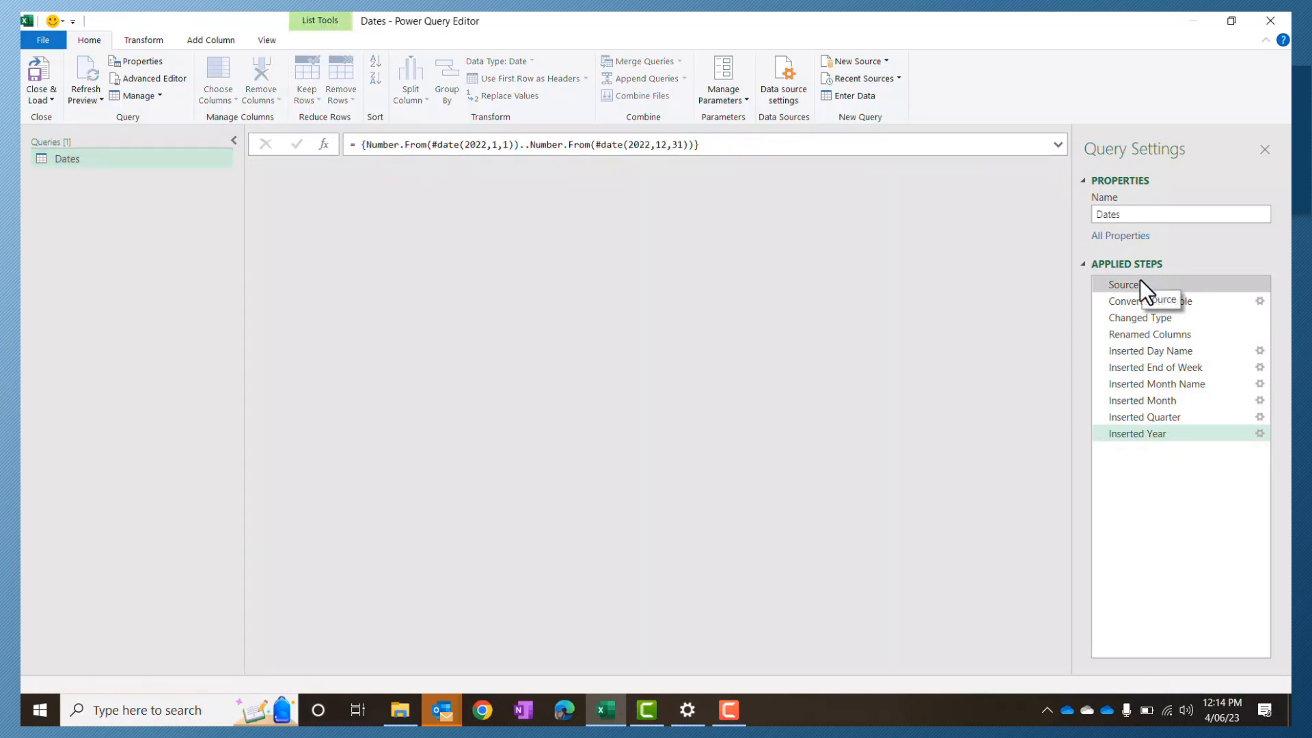
{"action": "left_click_drag", "start_coordinate": [628, 145], "coordinate": [643, 147]}
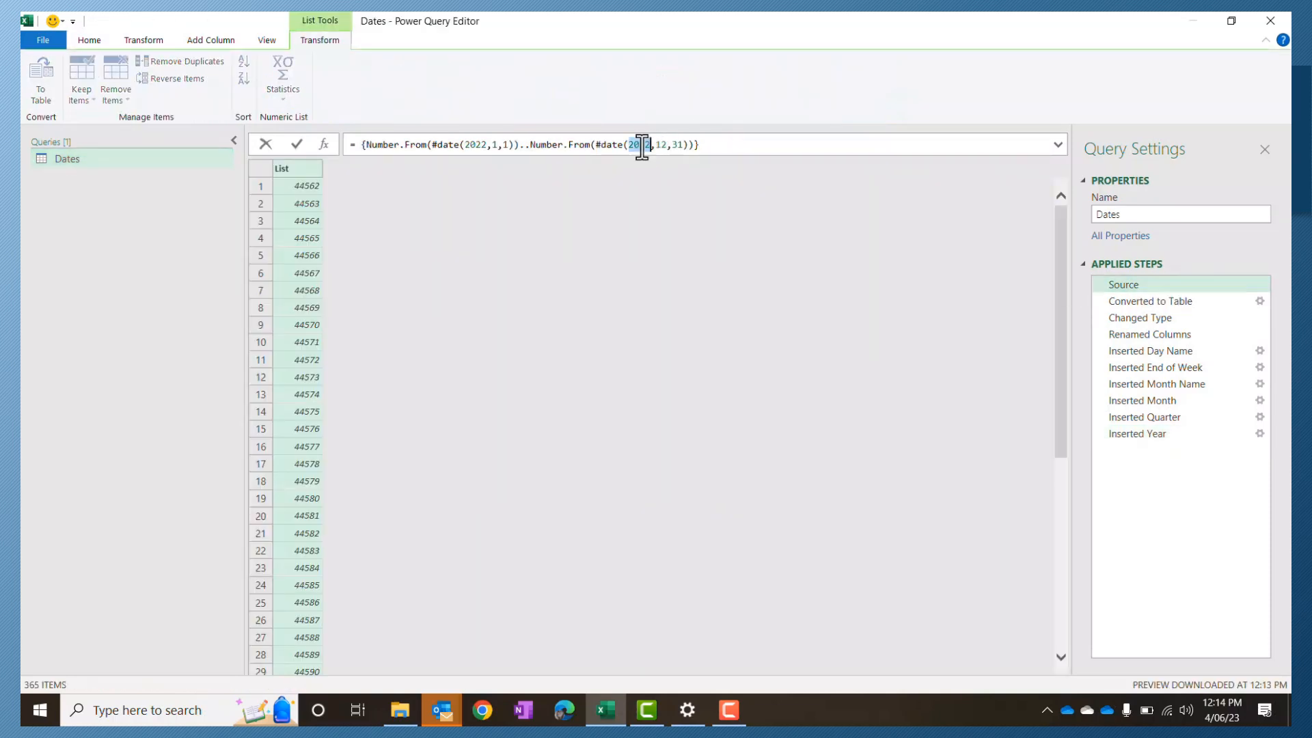
{"action": "key", "text": "BackSpace"}
{"action": "type", "text": "23"}
{"action": "left_click", "coordinate": [296, 141]}
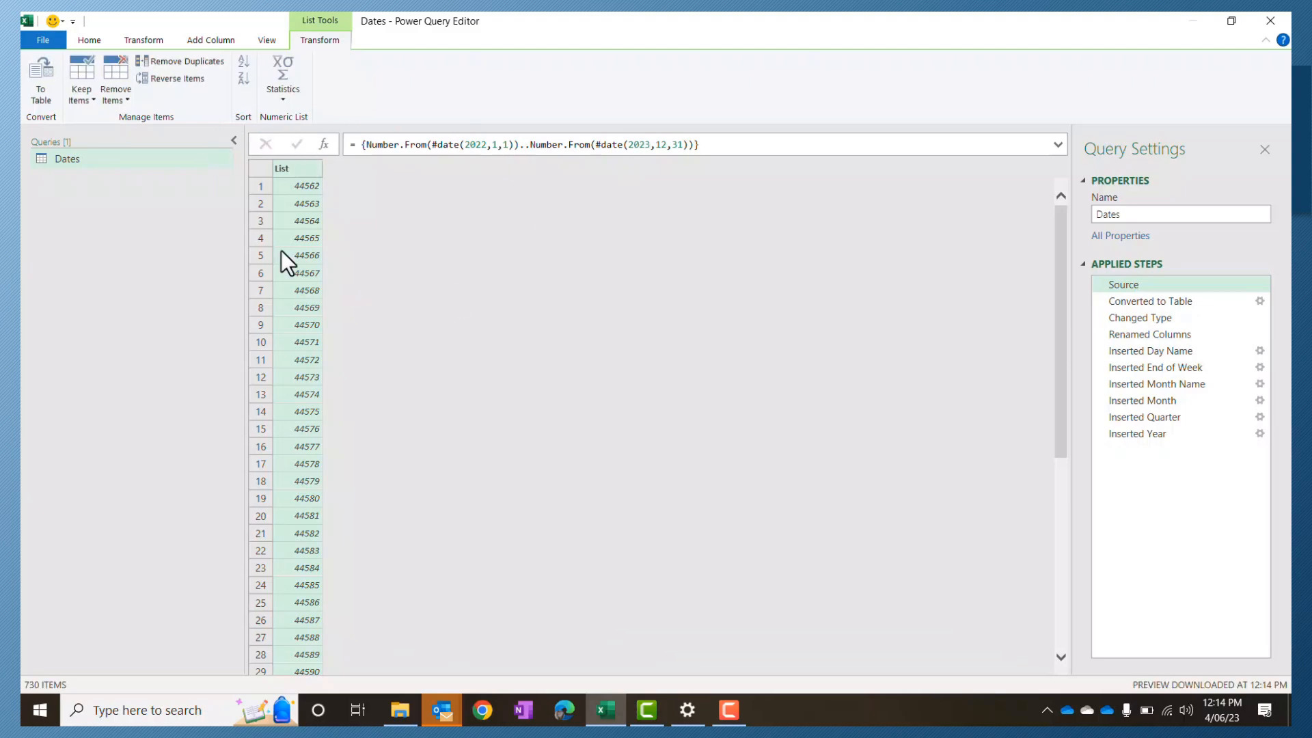
{"action": "left_click", "coordinate": [90, 41]}
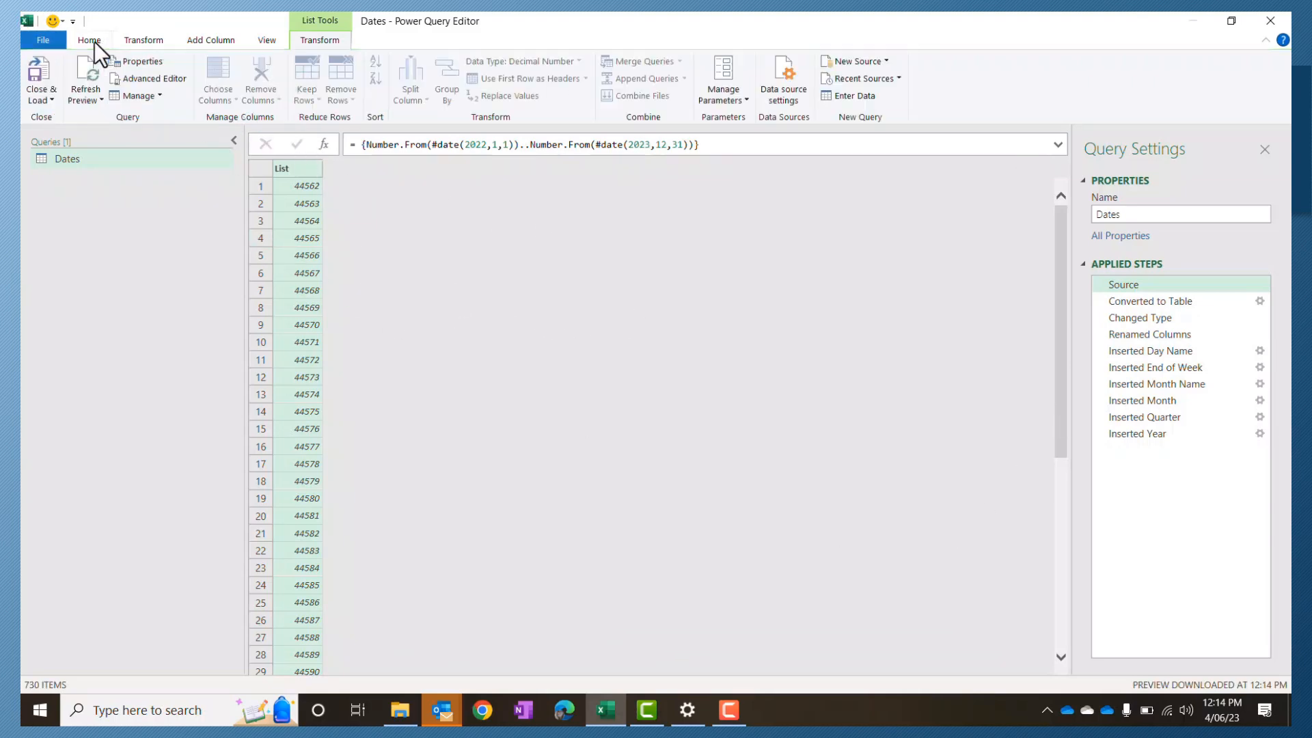
{"action": "left_click", "coordinate": [37, 80]}
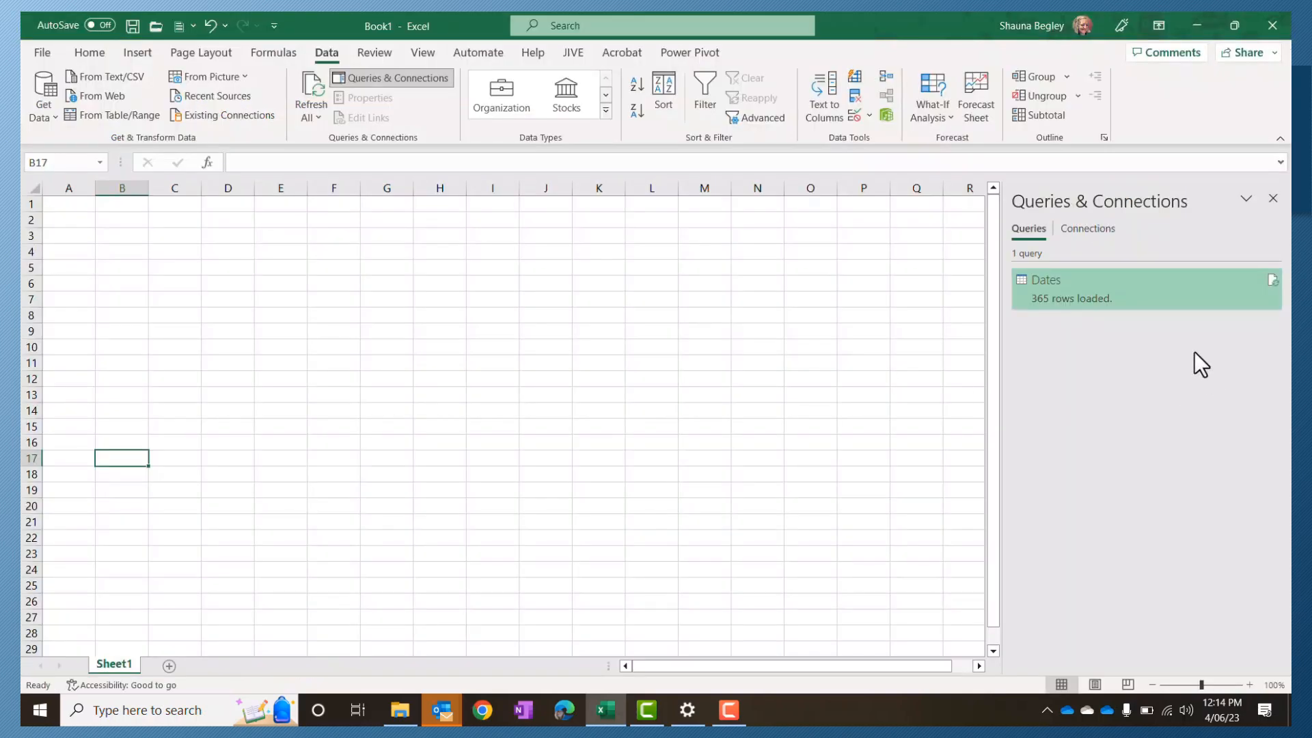